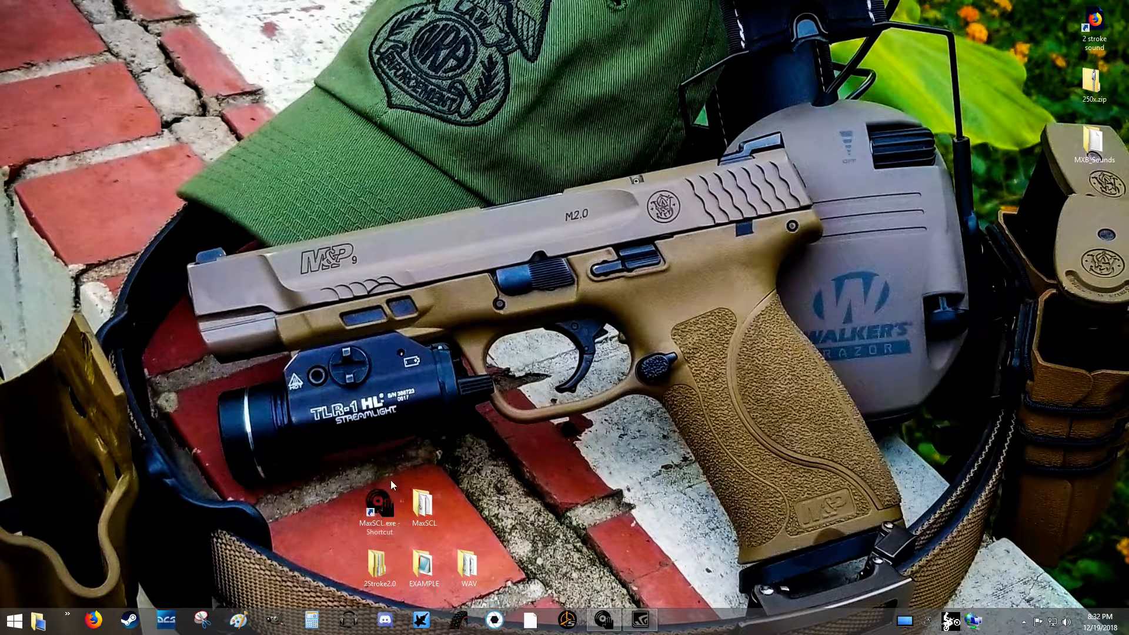
# - Look over the sound files in the desktop's WAV folder and close it
pyautogui.moveTo(476, 563)
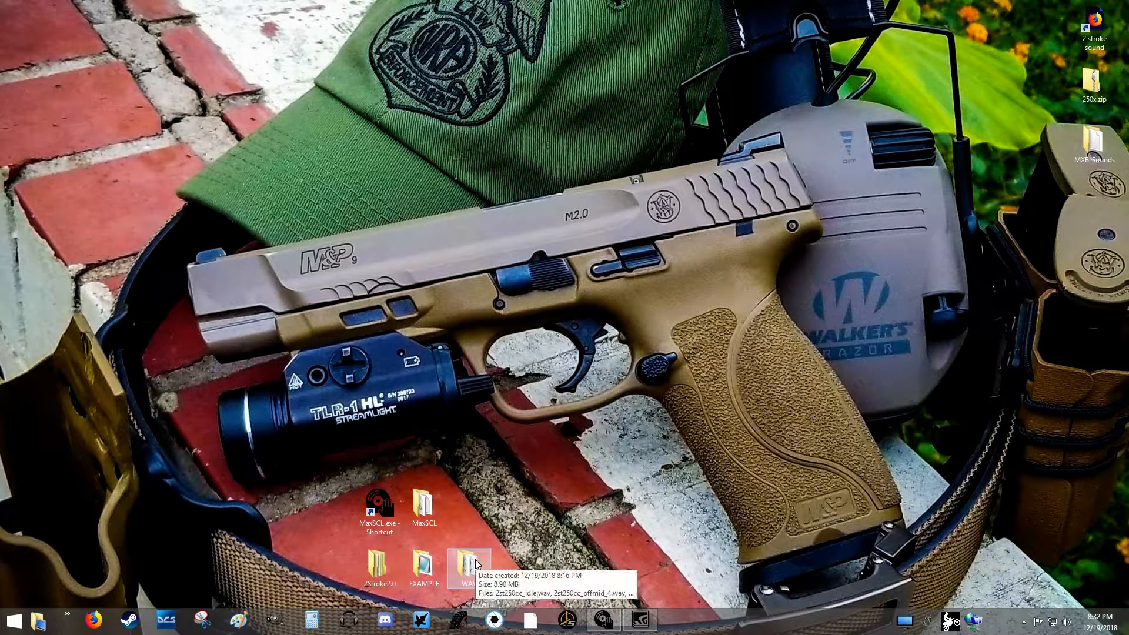
pyautogui.doubleClick(474, 564)
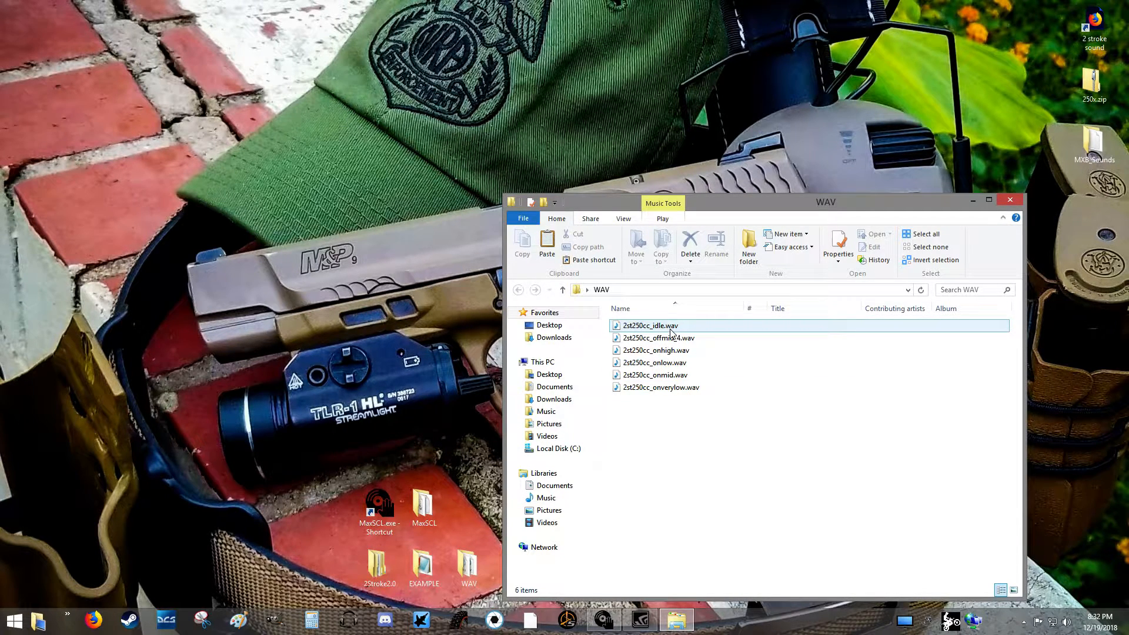
pyautogui.click(1009, 201)
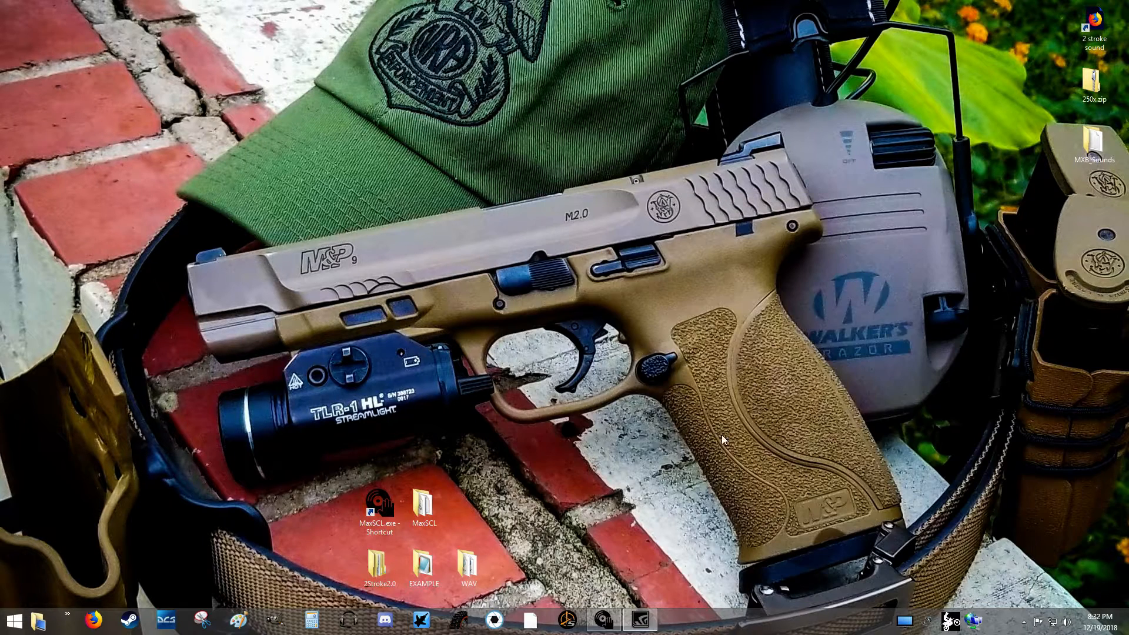
# - Examine the contents of the 250x bike folder inside the desktop's EXAMPLE folder
pyautogui.doubleClick(430, 565)
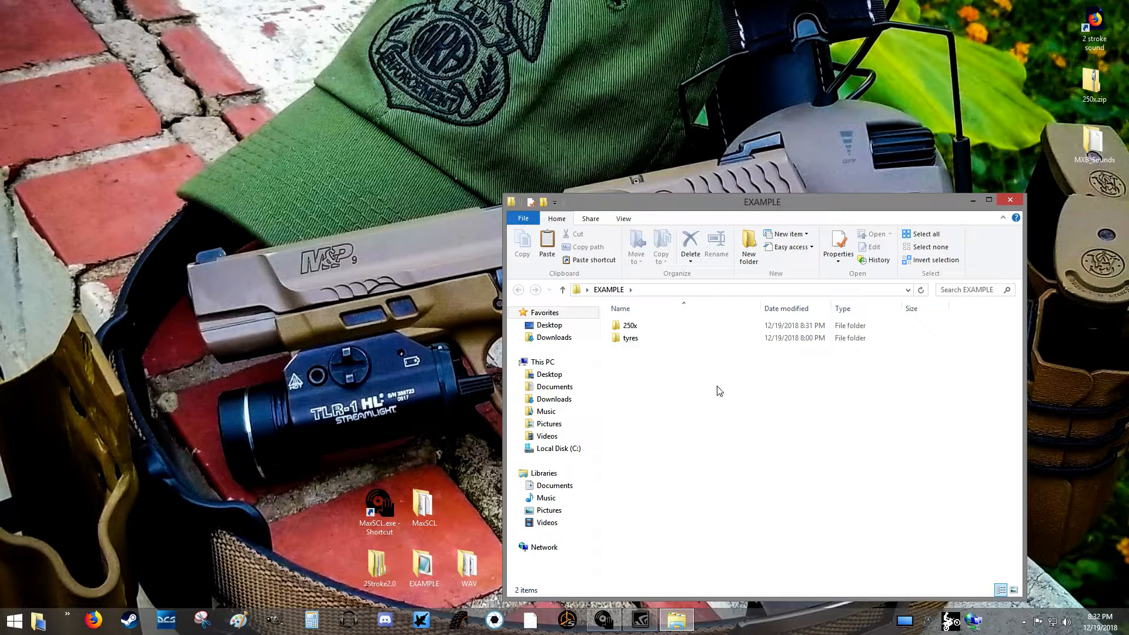
pyautogui.doubleClick(644, 331)
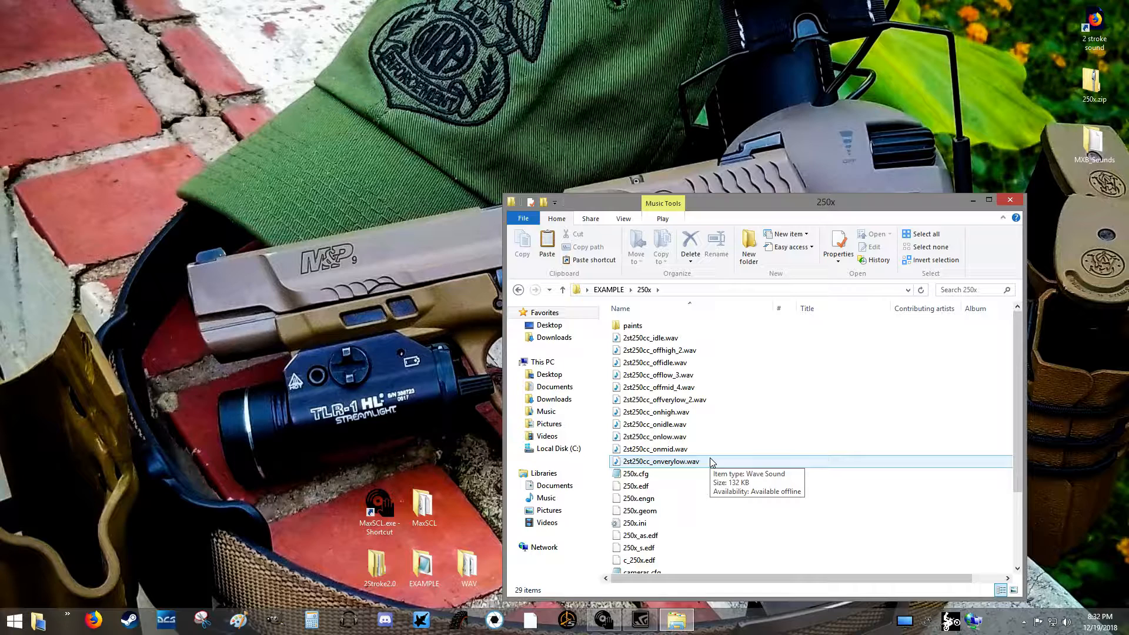
pyautogui.click(518, 289)
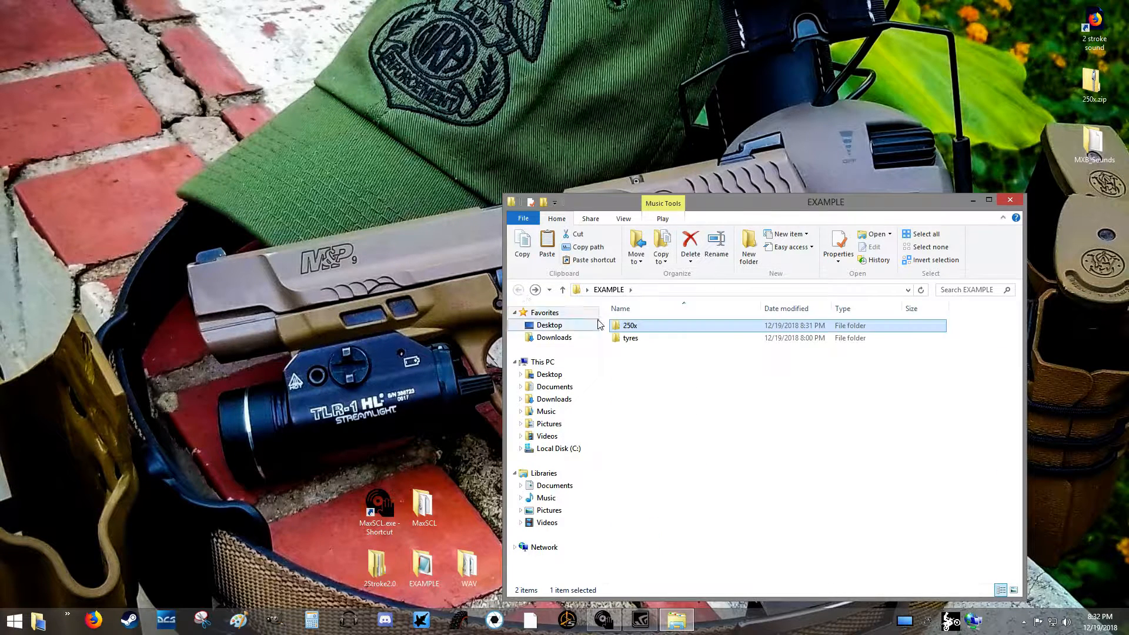
# - Examine the p_mx files in EXAMPLE's tyres folder, return to the EXAMPLE folder and close it
pyautogui.click(635, 351)
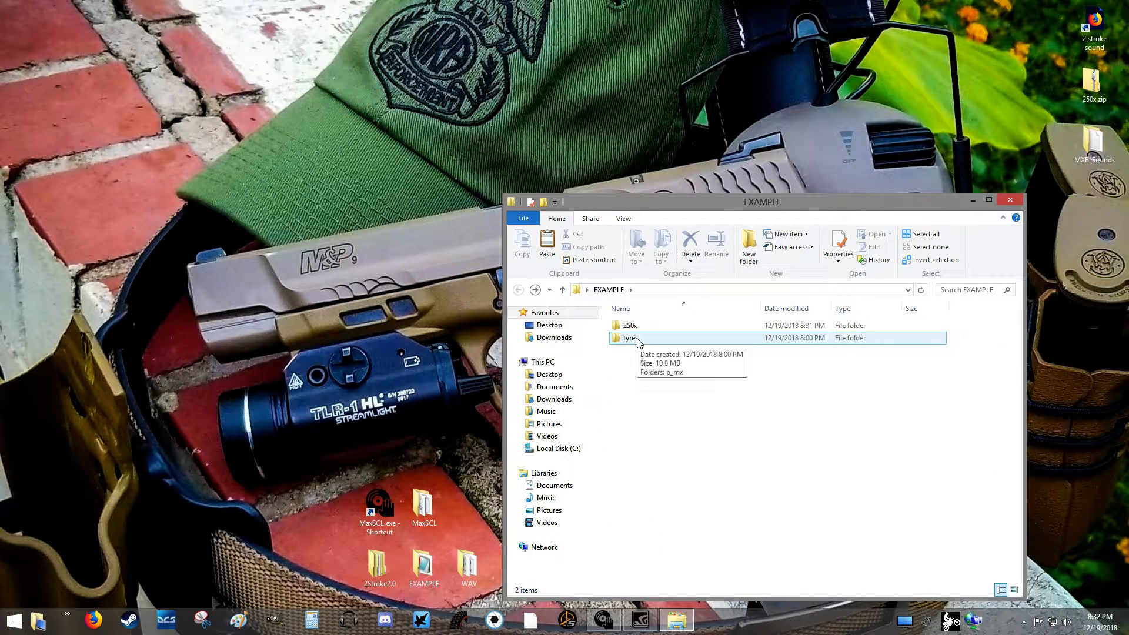
pyautogui.doubleClick(632, 339)
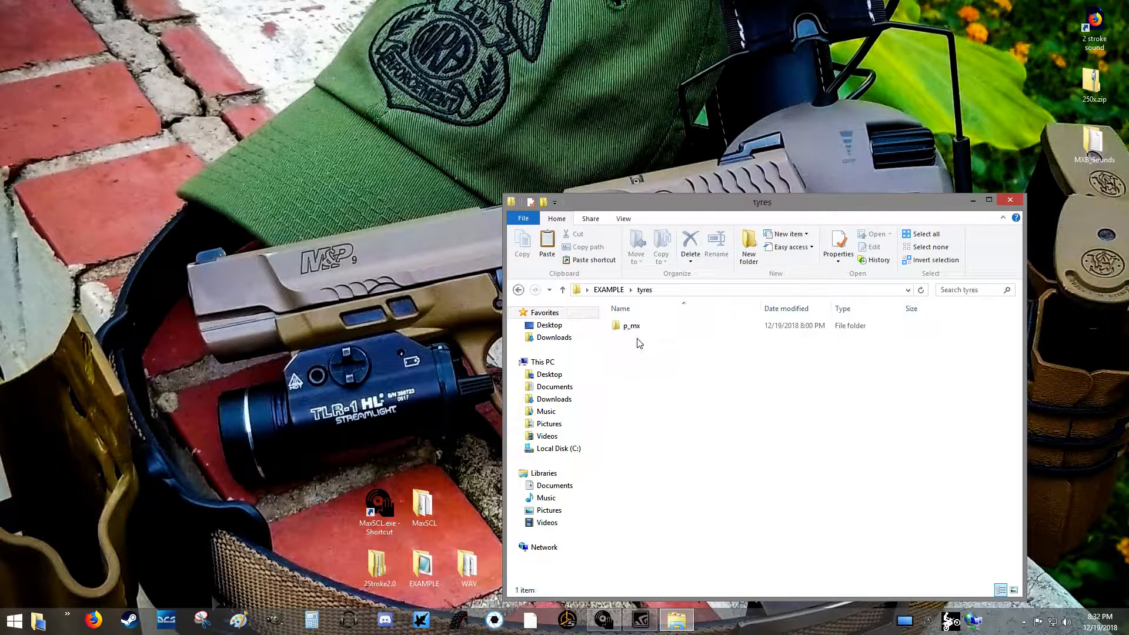
pyautogui.doubleClick(636, 327)
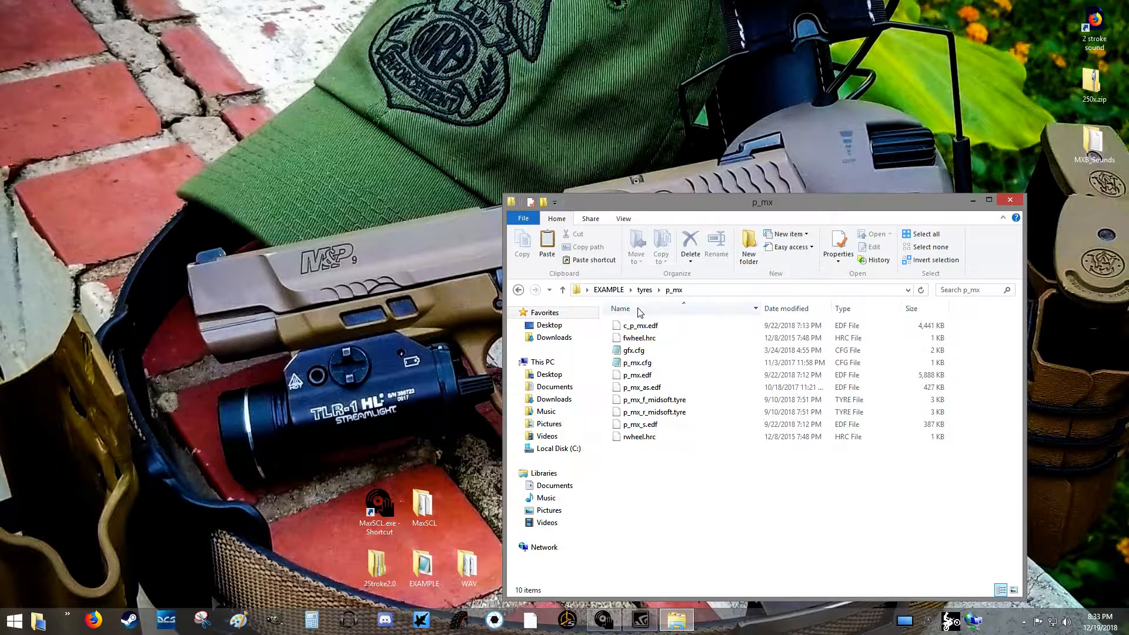
pyautogui.press('BackSpace')
pyautogui.press('BackSpace')
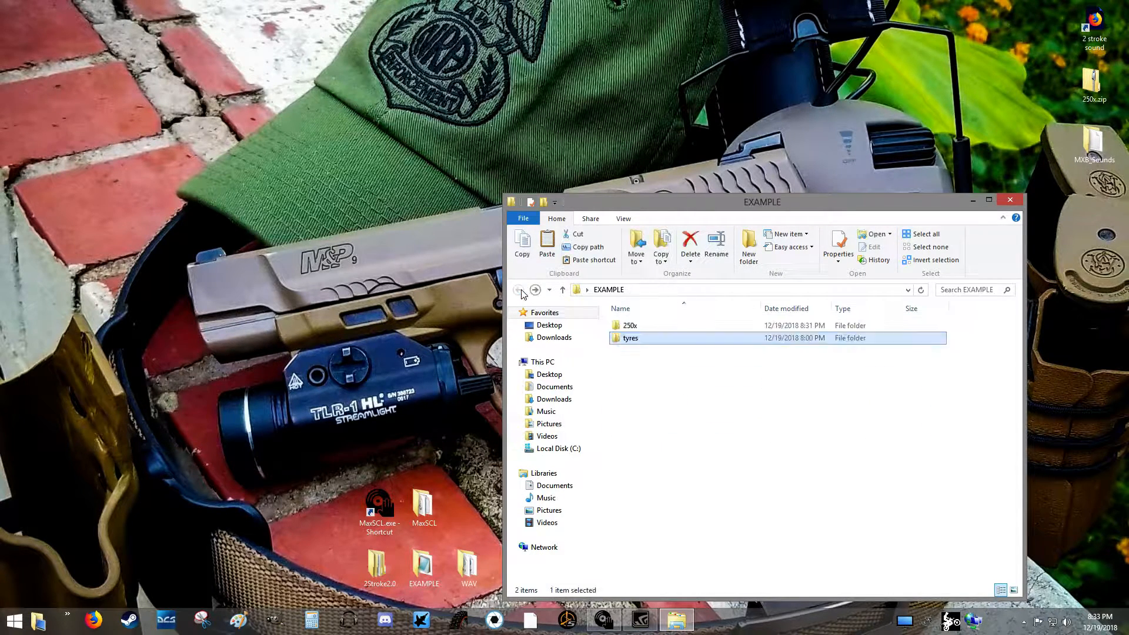
pyautogui.click(640, 356)
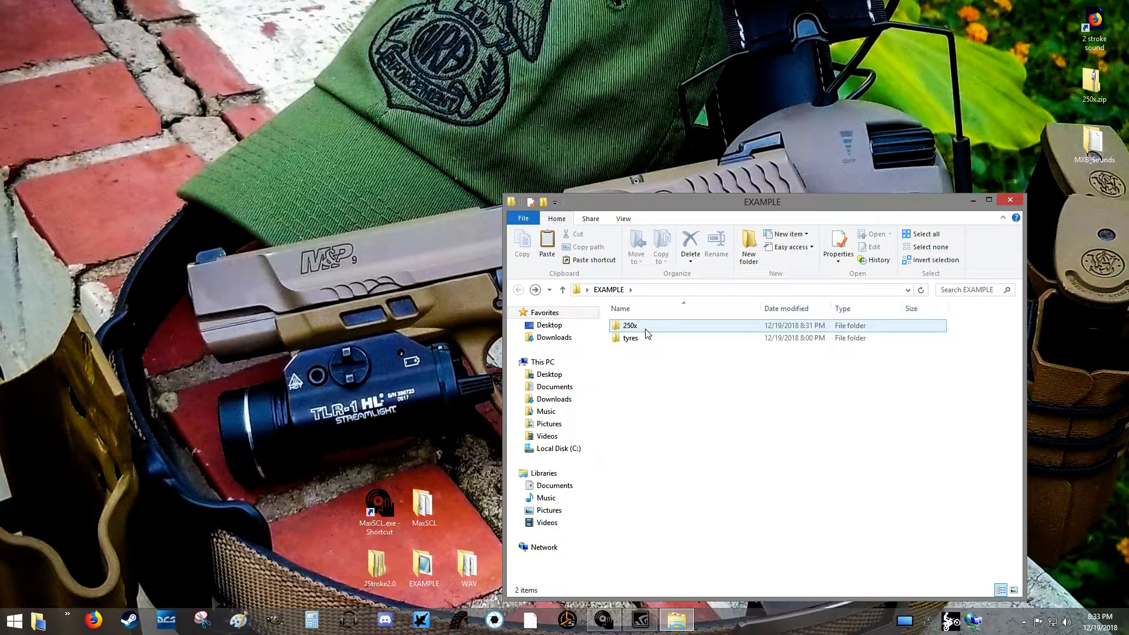
pyautogui.click(1009, 203)
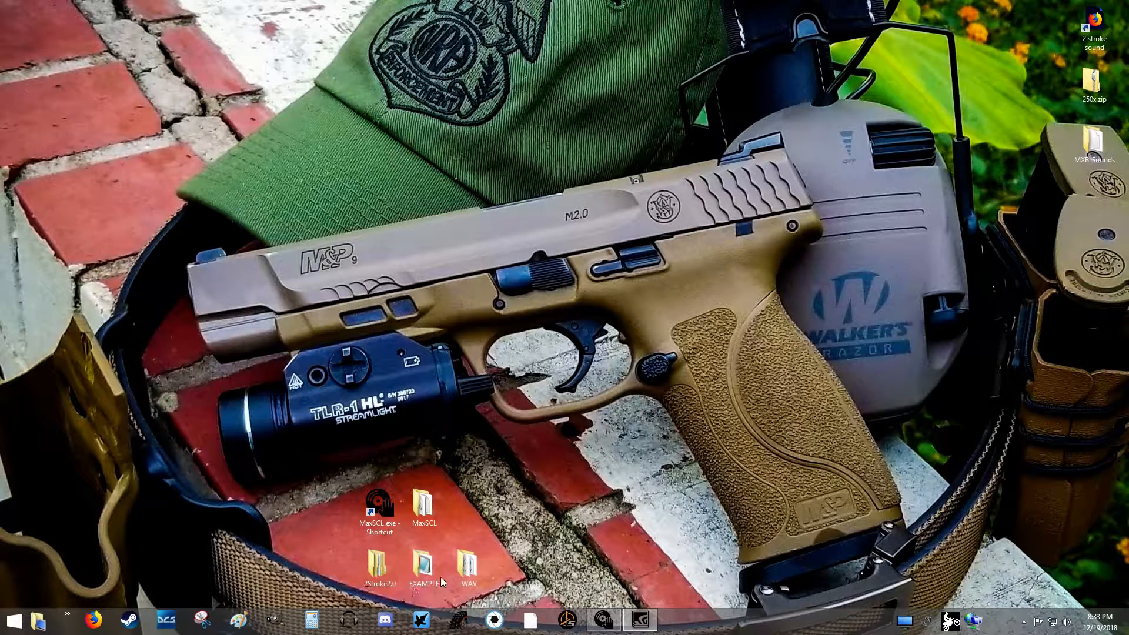
# - Open the desktop's 2Stroke2.0 folder and check its tyres subfolder
pyautogui.doubleClick(390, 570)
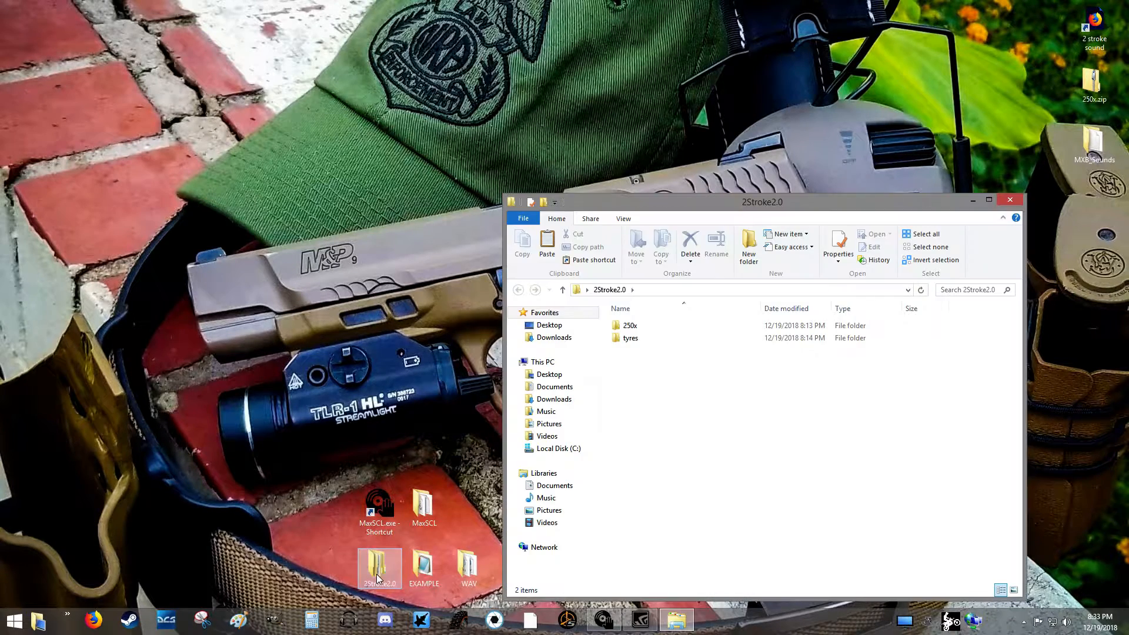
pyautogui.click(650, 340)
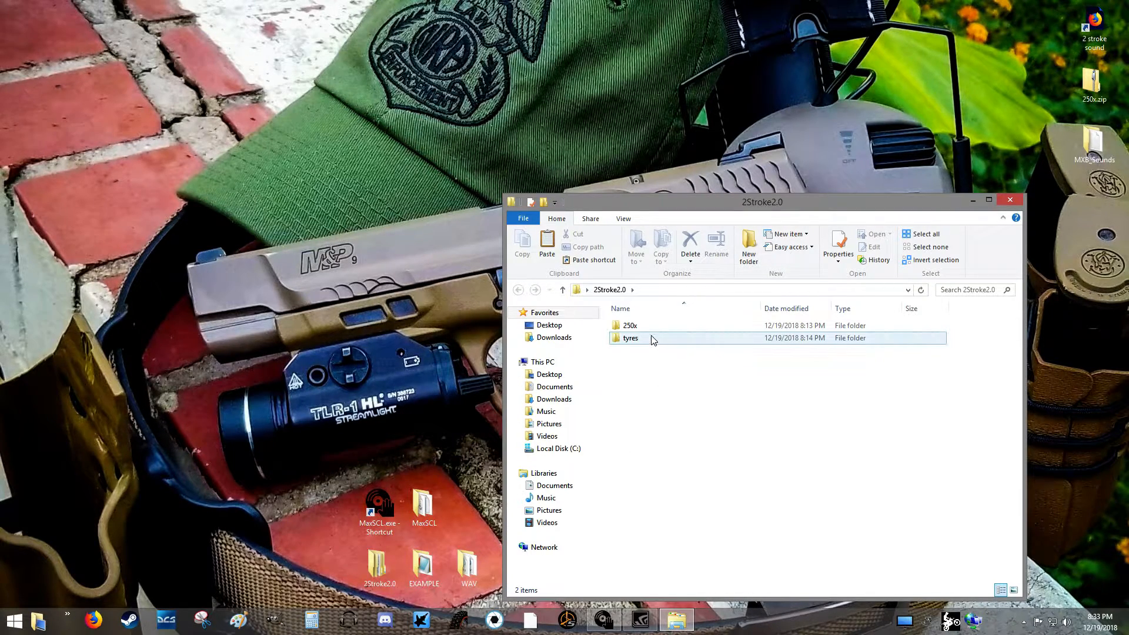
pyautogui.doubleClick(650, 340)
pyautogui.press('BackSpace')
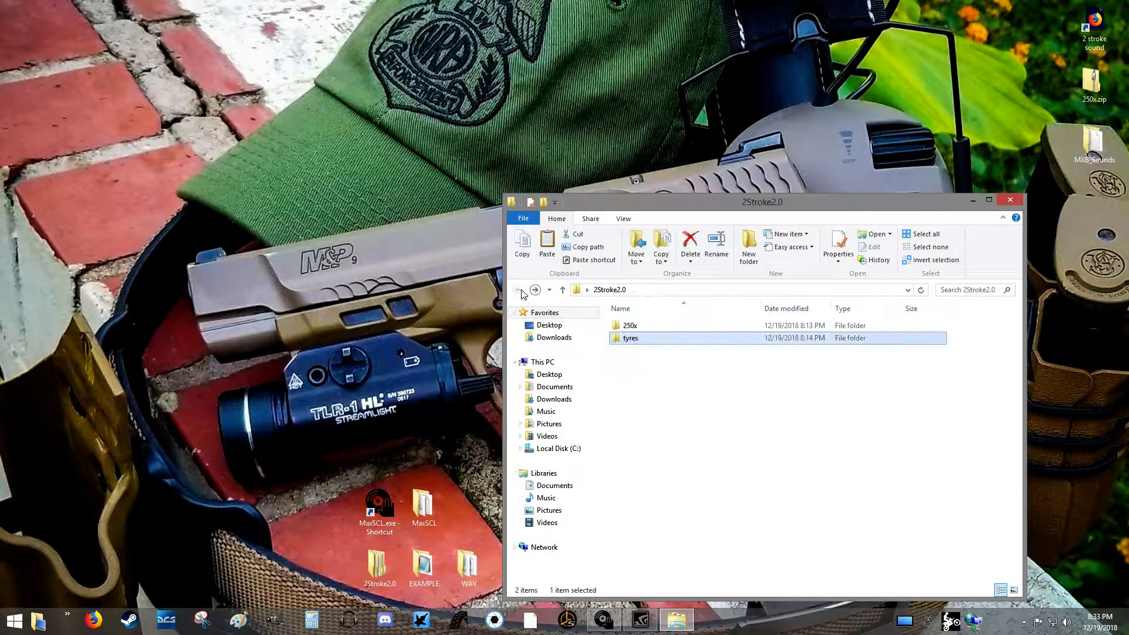
# - Play 2st250cc_idle.wav from the 250x folder in 2Stroke2.0, and close the player and the folder
pyautogui.doubleClick(658, 326)
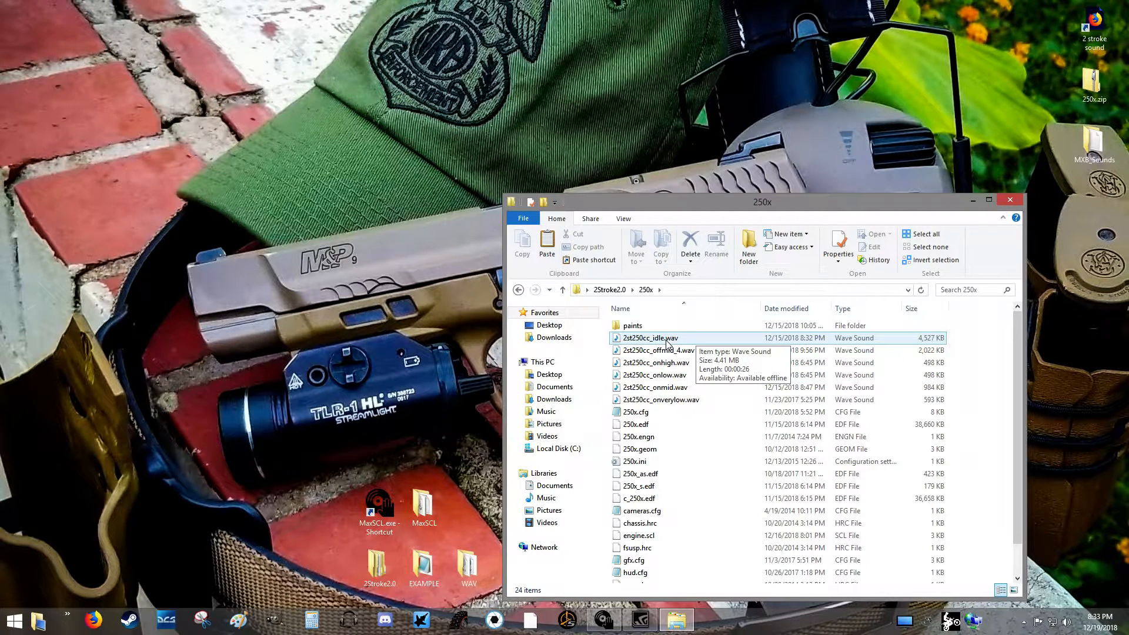
pyautogui.doubleClick(666, 341)
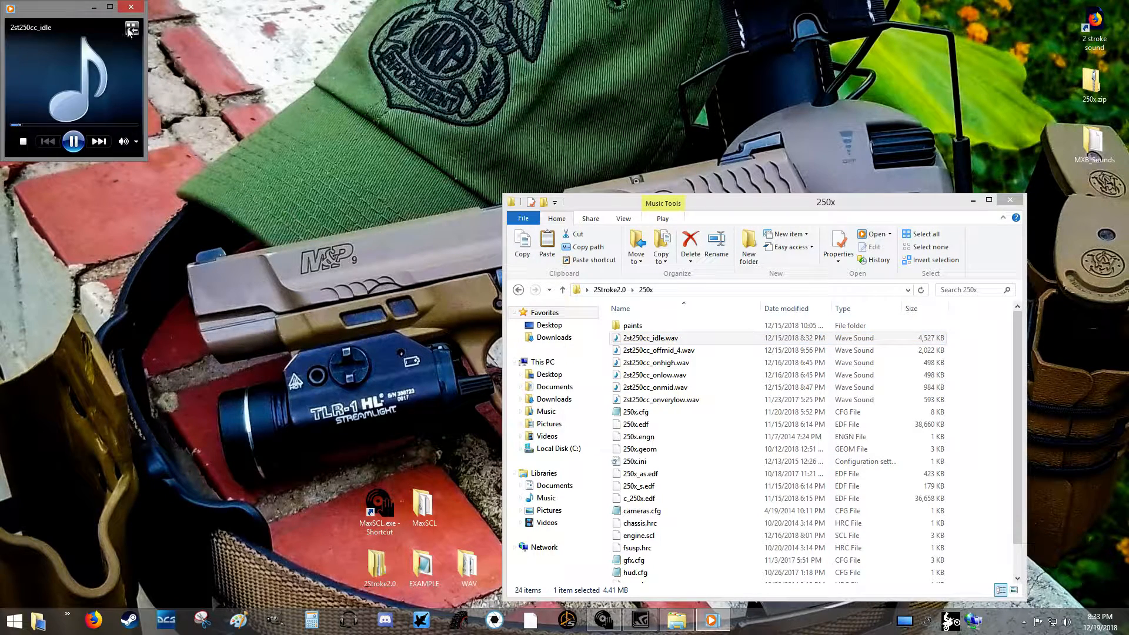
pyautogui.click(131, 7)
pyautogui.click(1010, 200)
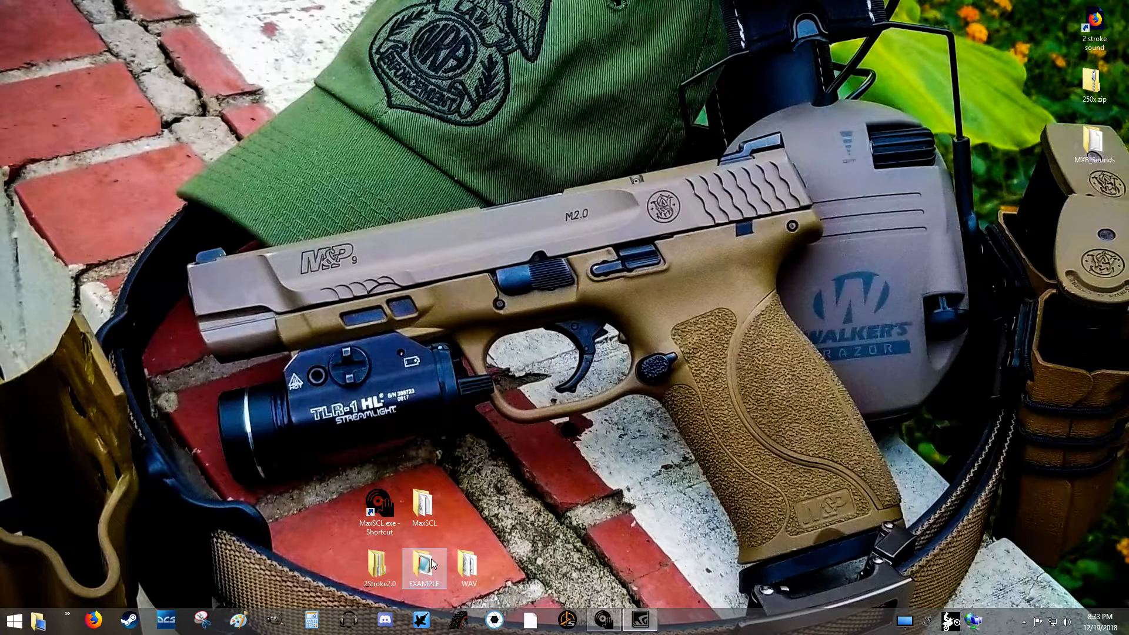
# - Try to play 2st250cc_idle.wav from EXAMPLE's 250x folder, and close the player and the folder
pyautogui.doubleClick(432, 559)
pyautogui.doubleClick(634, 325)
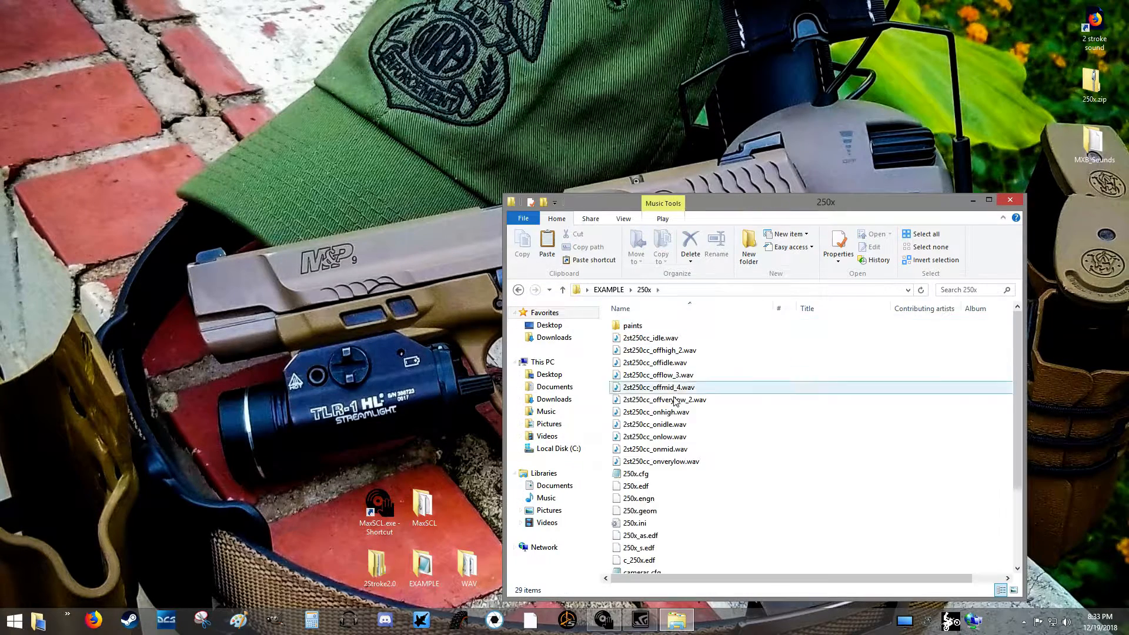
pyautogui.doubleClick(658, 387)
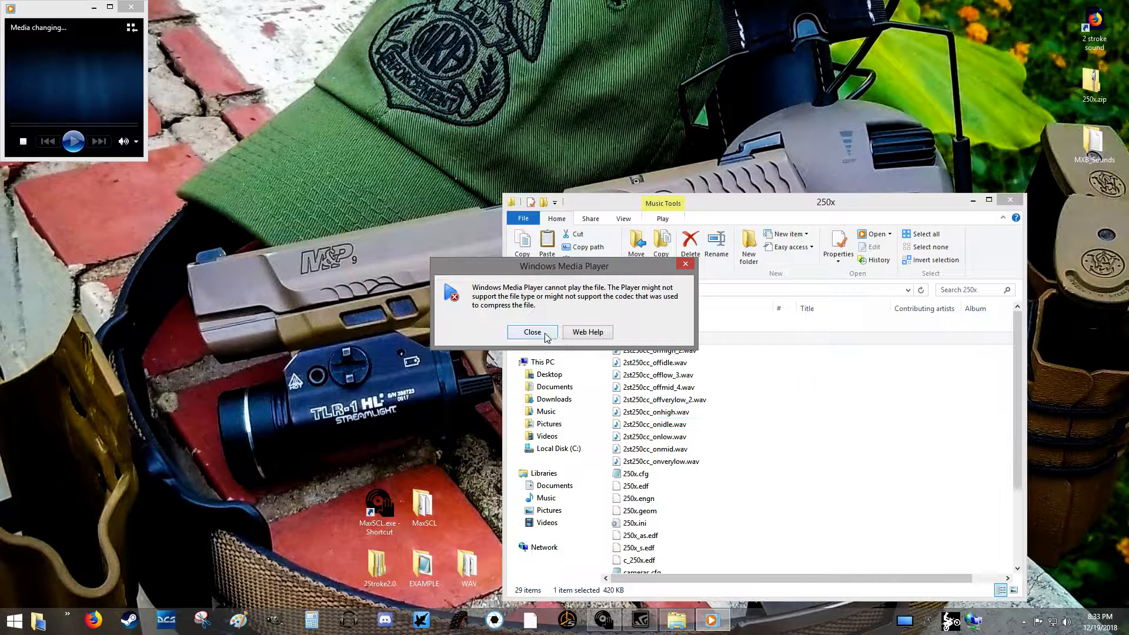
pyautogui.click(532, 331)
pyautogui.click(131, 6)
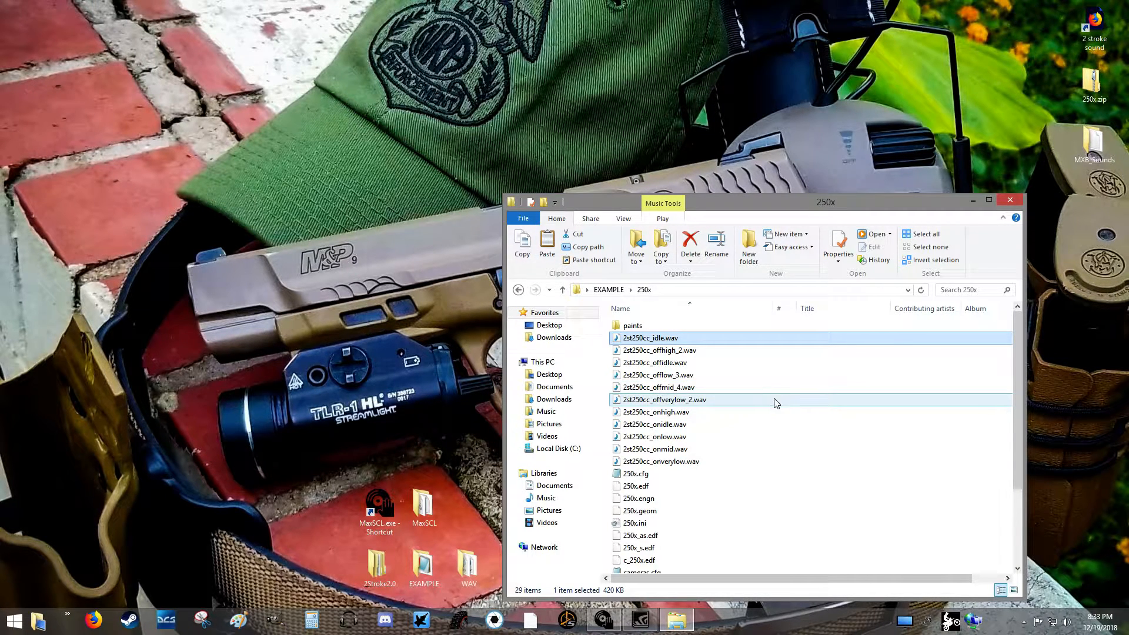
pyautogui.click(1010, 200)
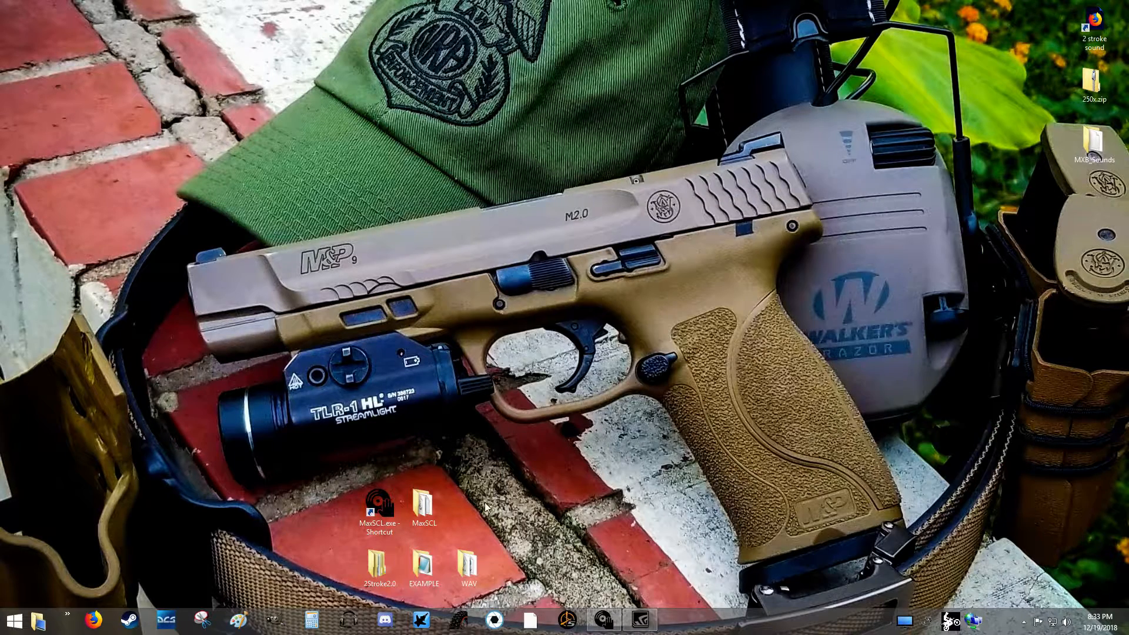
# - Launch MaxSCL and set its tyres folder to the tyres folder inside EXAMPLE on the desktop
pyautogui.doubleClick(379, 509)
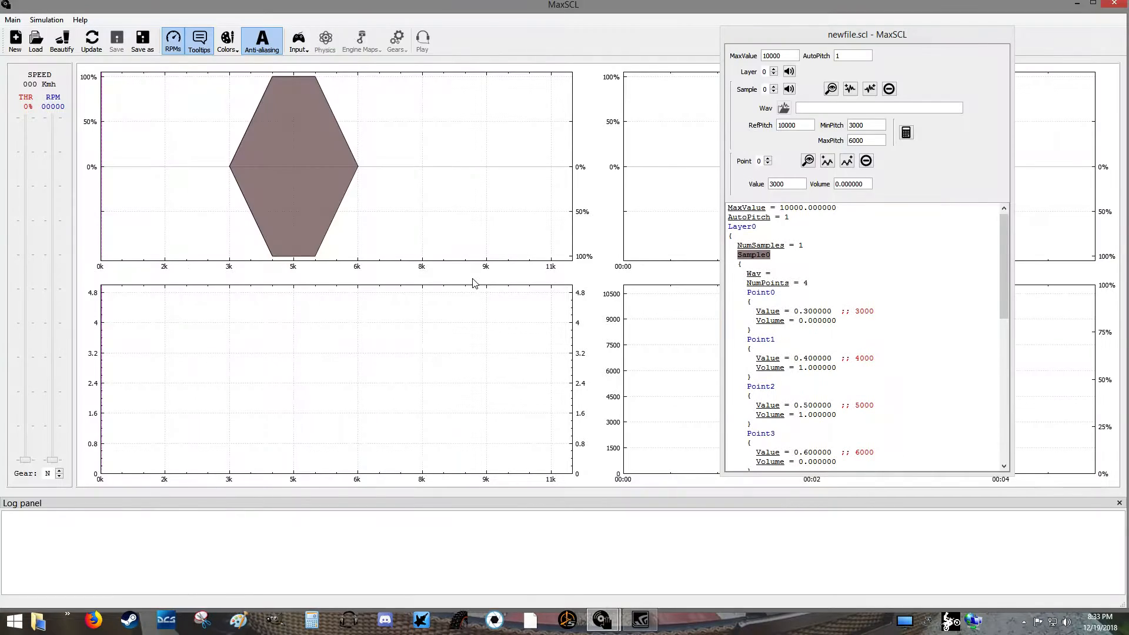
pyautogui.click(13, 20)
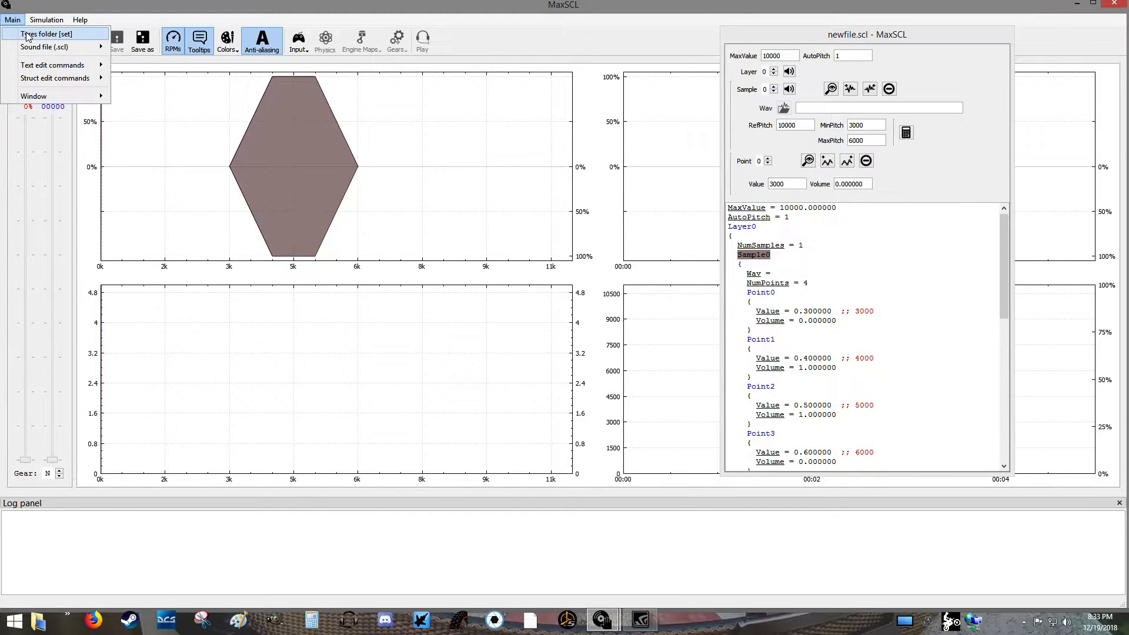
pyautogui.click(30, 34)
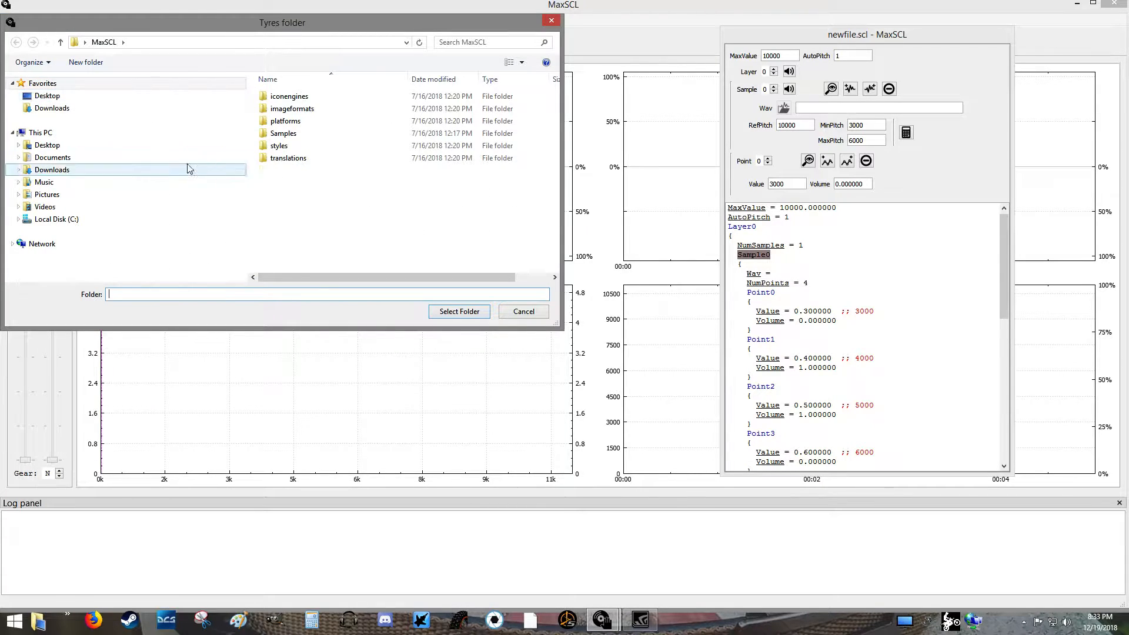
pyautogui.click(47, 96)
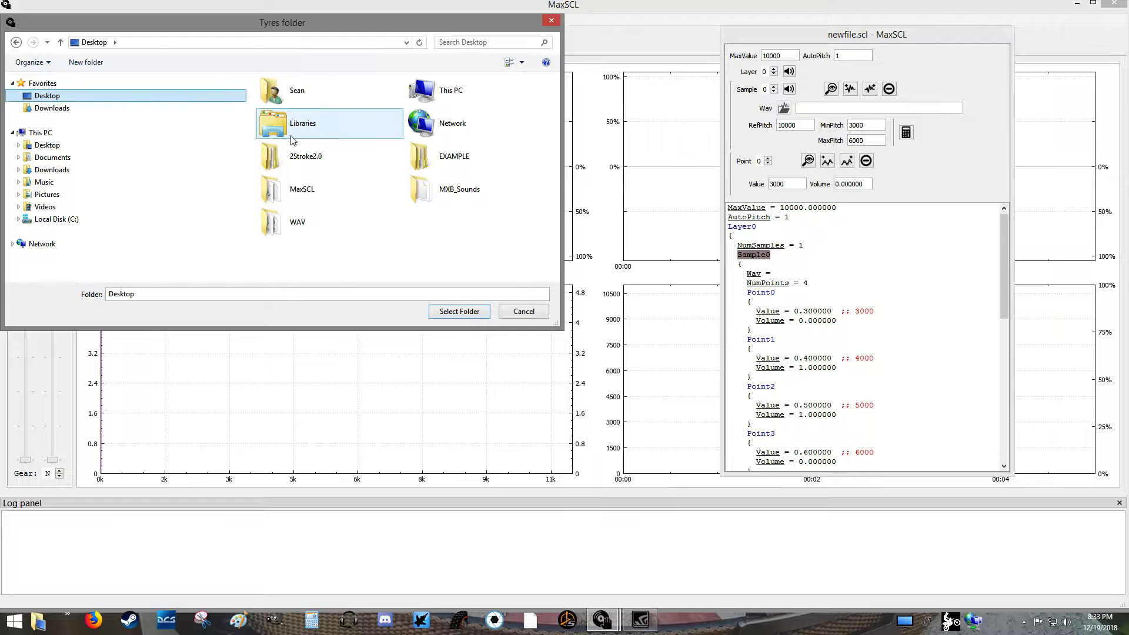
pyautogui.doubleClick(451, 157)
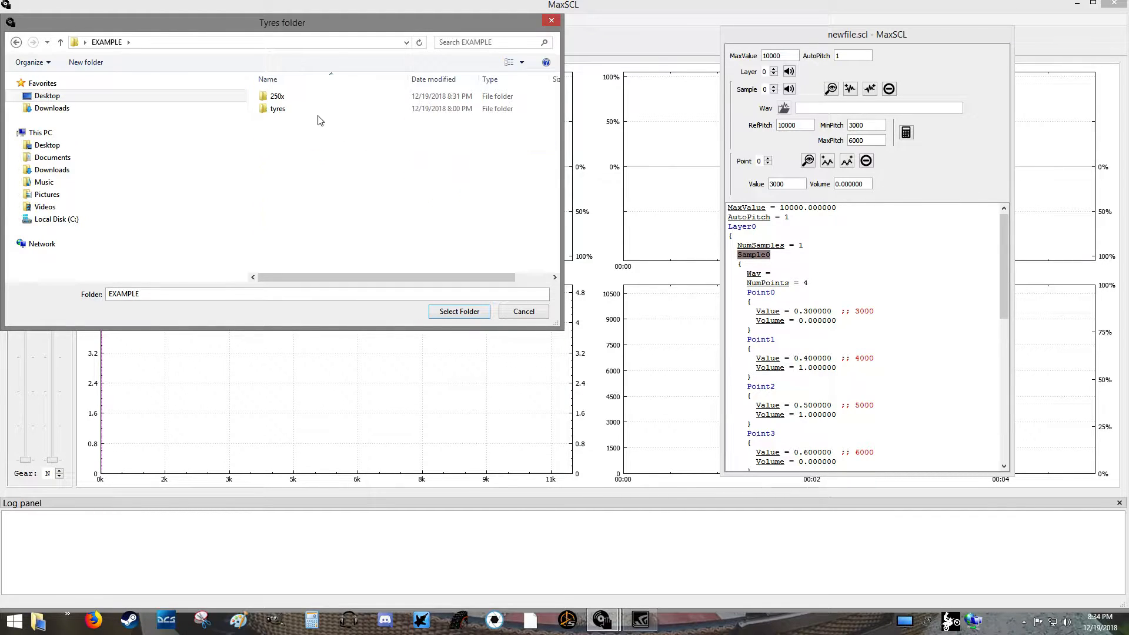
pyautogui.click(271, 112)
pyautogui.click(457, 313)
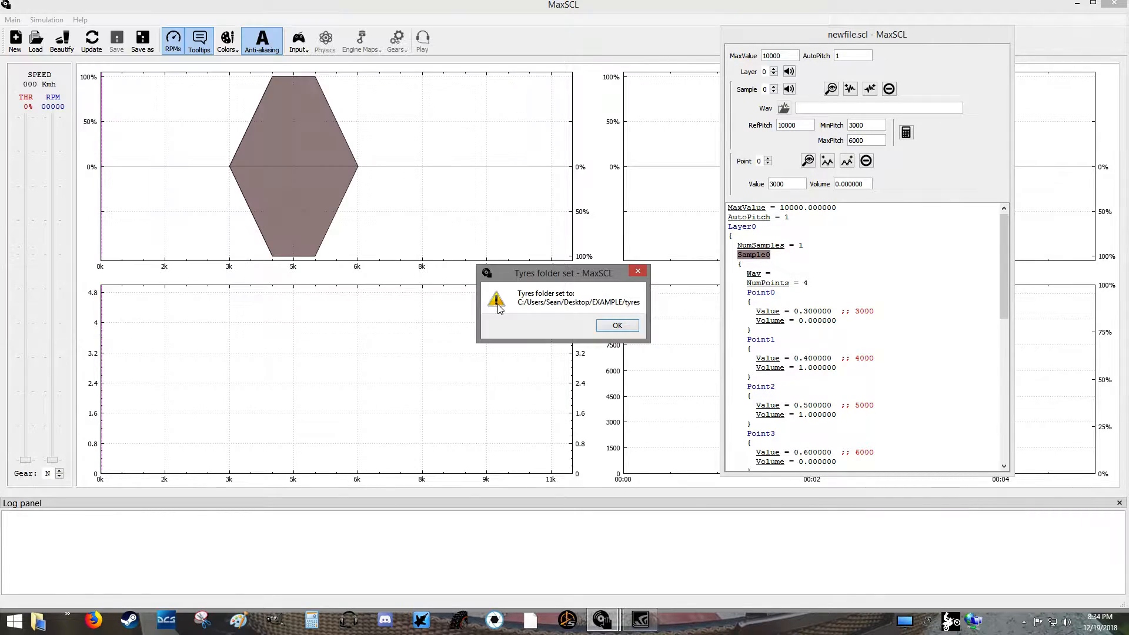
pyautogui.click(616, 327)
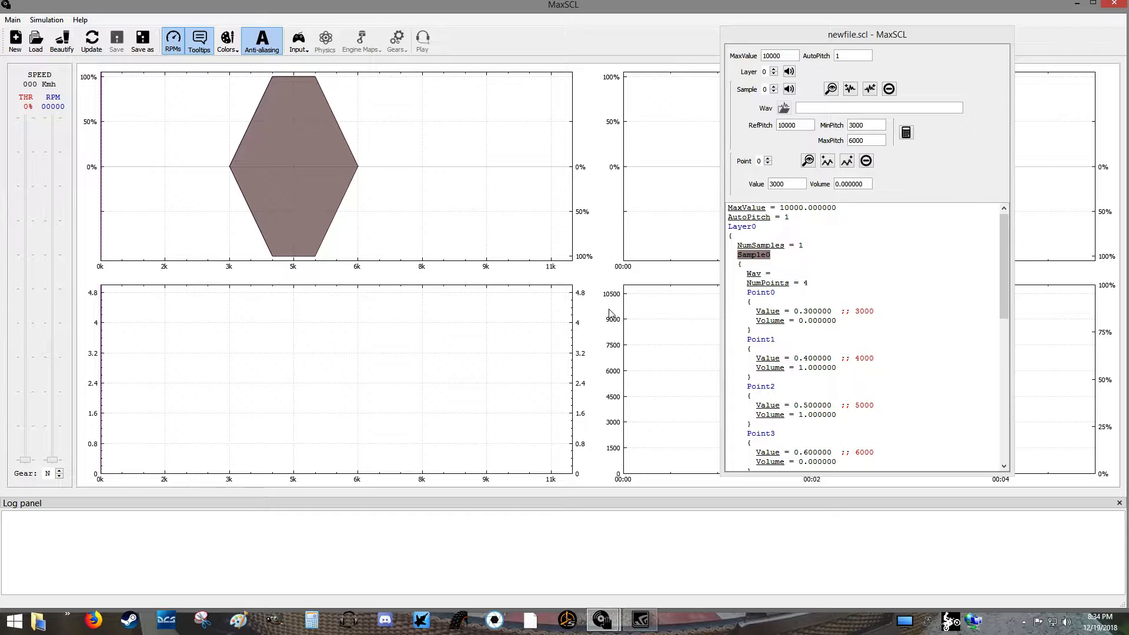
# - Load the sound file engine.scl from the 250x folder inside EXAMPLE
pyautogui.click(14, 21)
pyautogui.moveTo(59, 47)
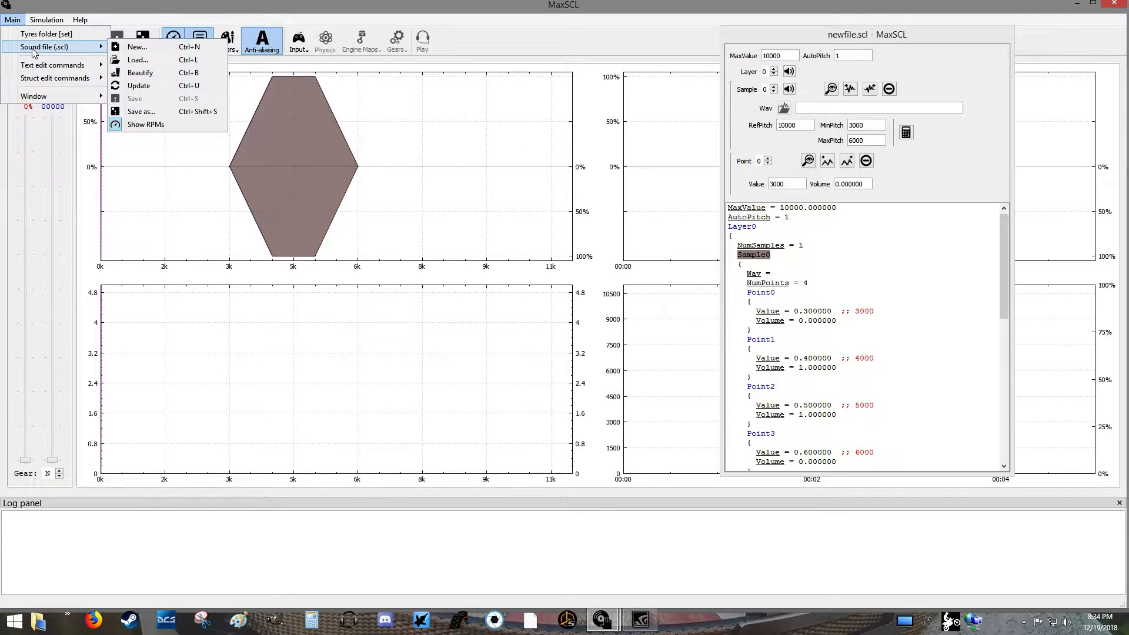
pyautogui.click(144, 58)
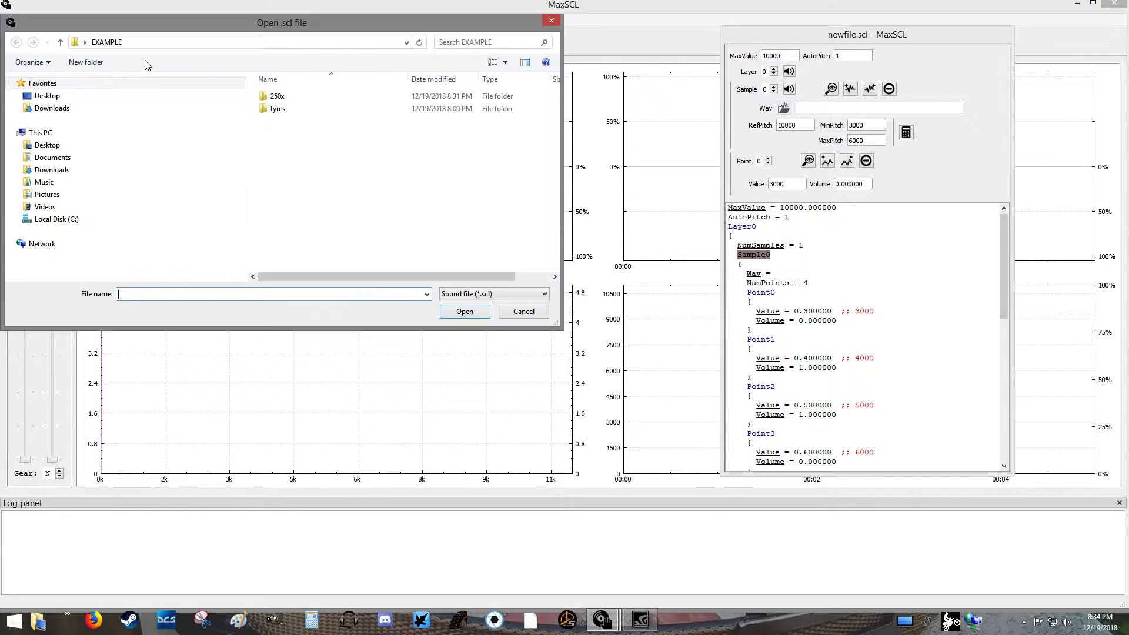
pyautogui.click(111, 98)
pyautogui.doubleClick(457, 168)
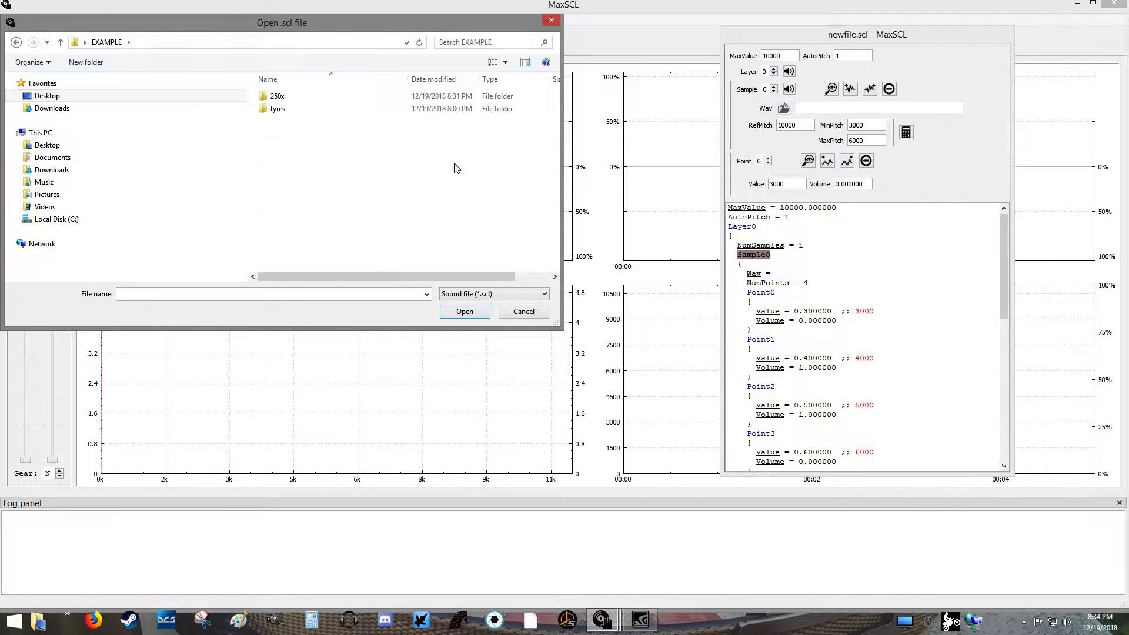
pyautogui.doubleClick(281, 98)
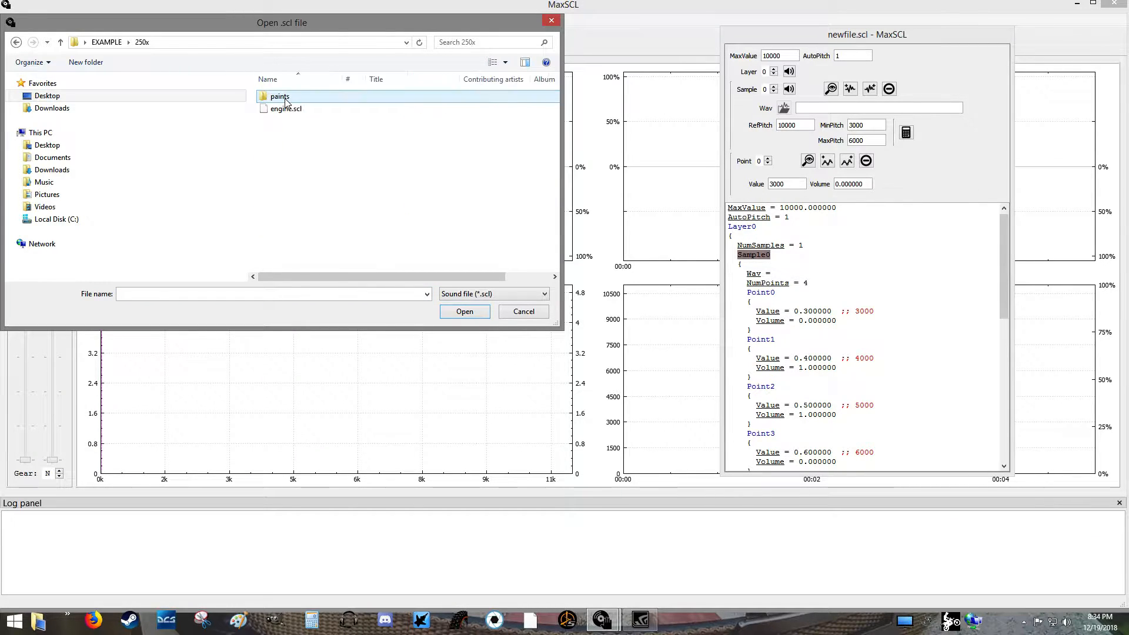
pyautogui.click(313, 108)
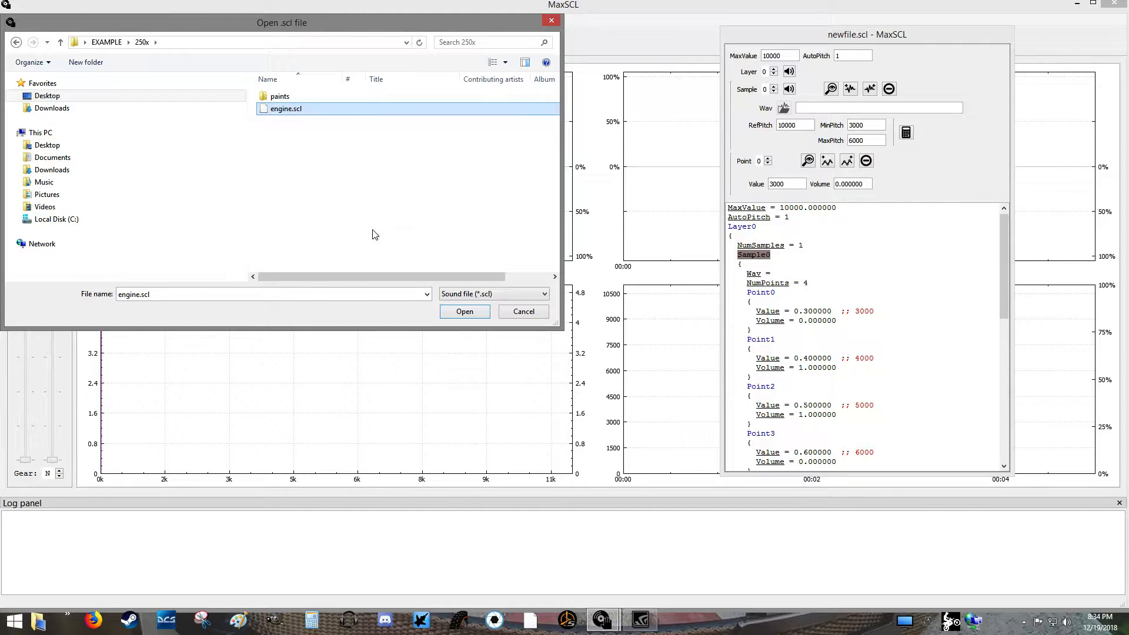
pyautogui.click(462, 312)
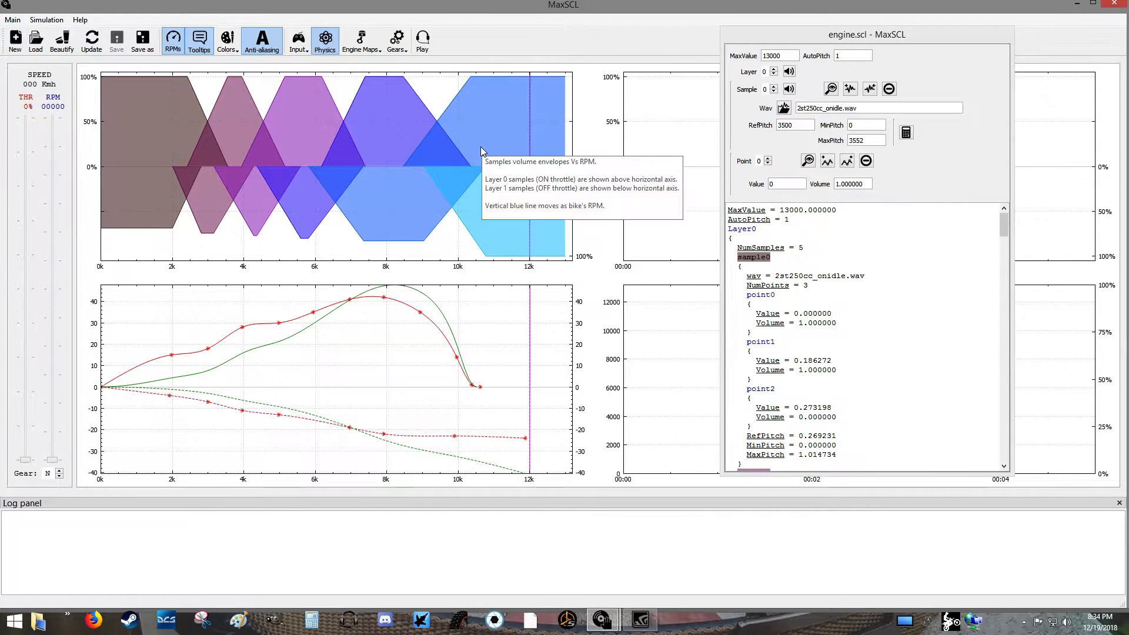
# - Examine the sample0 and sample1 blocks of Layer0 in engine.scl, including the wav file each one uses
pyautogui.click(904, 257)
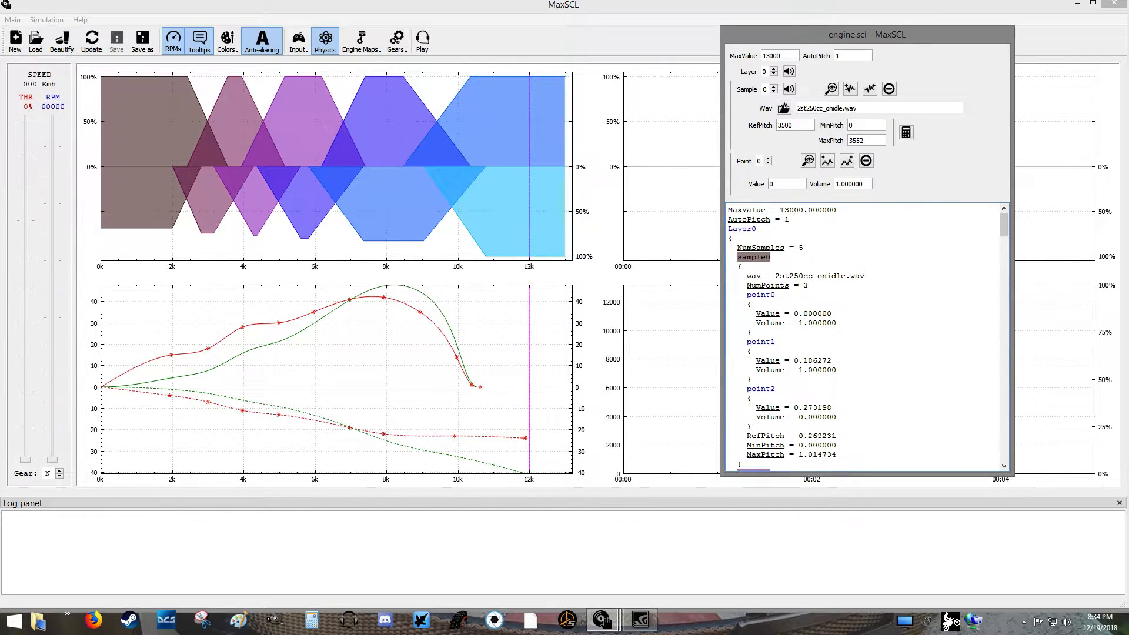
pyautogui.scroll(-8, 863, 284)
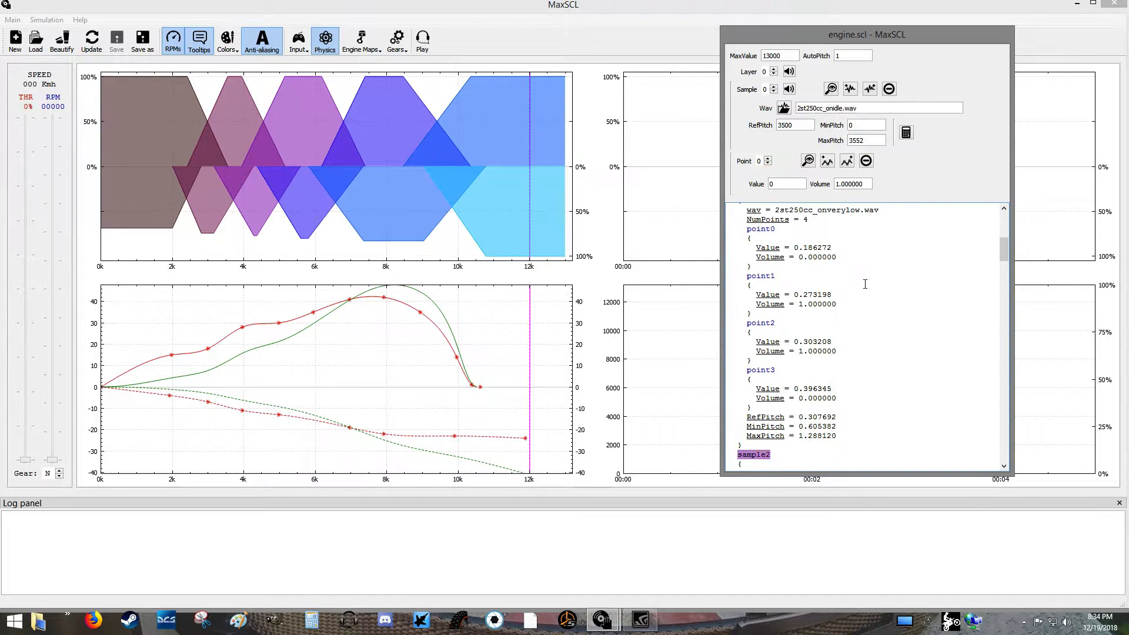
pyautogui.scroll(8, 865, 284)
pyautogui.moveTo(819, 277); pyautogui.dragTo(861, 275)
pyautogui.click(808, 269)
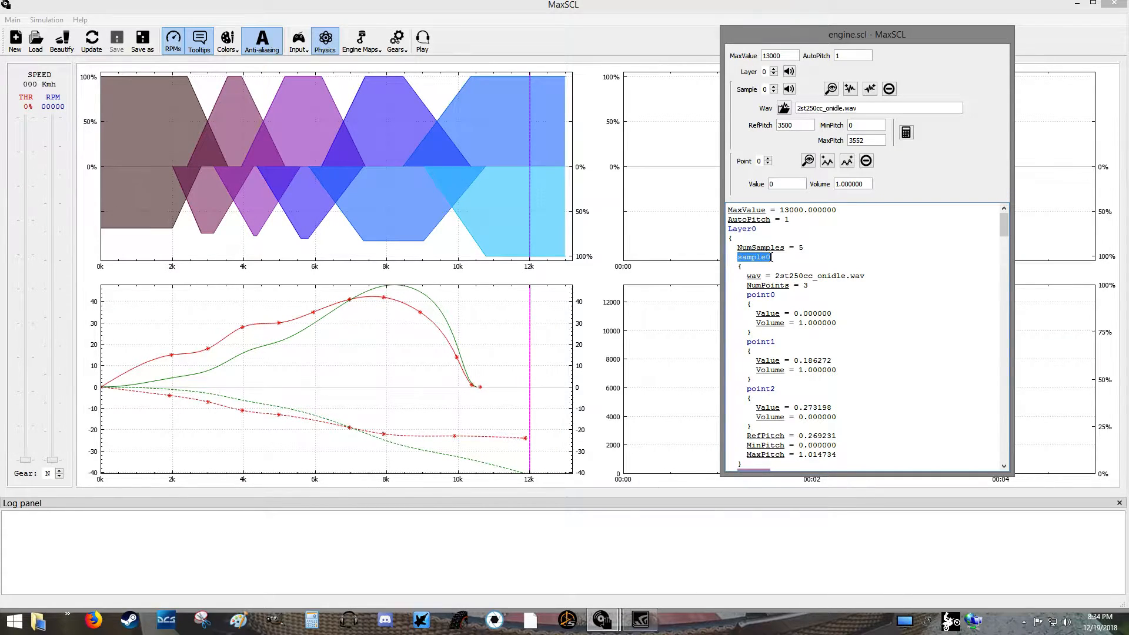
pyautogui.scroll(-5, 810, 268)
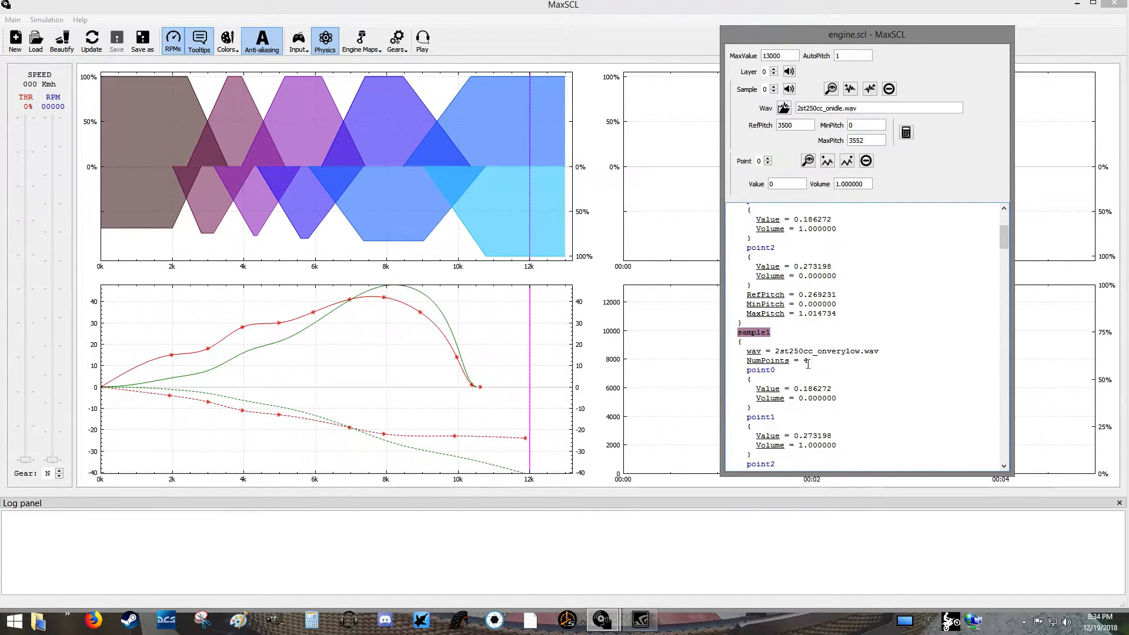
pyautogui.moveTo(809, 351); pyautogui.dragTo(860, 351)
pyautogui.click(779, 337)
pyautogui.moveTo(742, 335); pyautogui.dragTo(778, 337)
pyautogui.click(827, 339)
pyautogui.scroll(5, 830, 342)
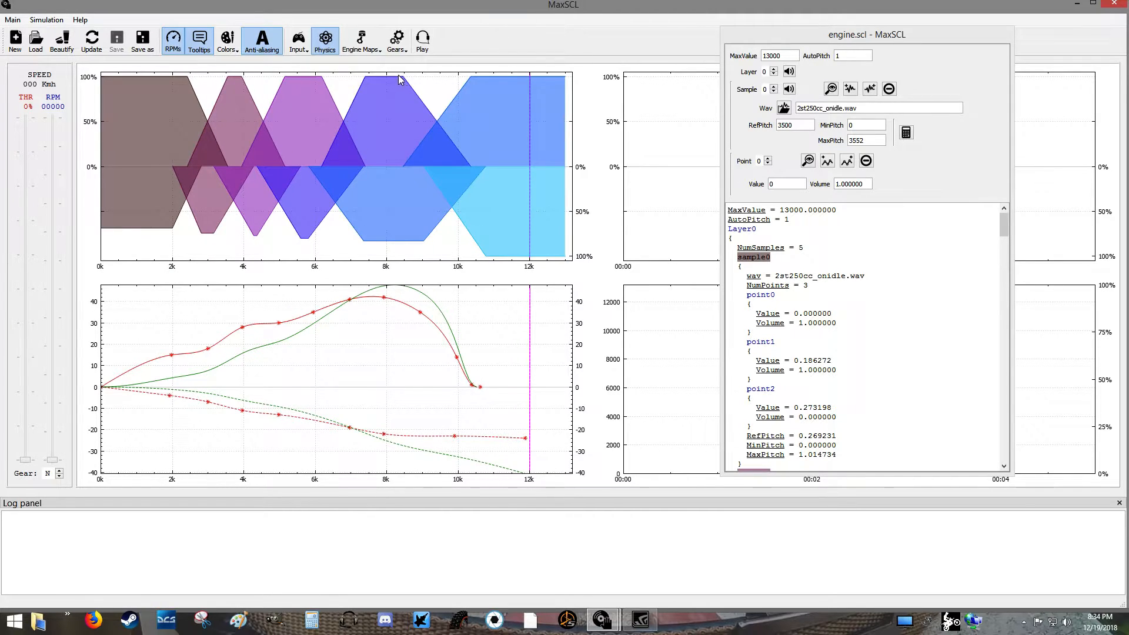
pyautogui.click(889, 342)
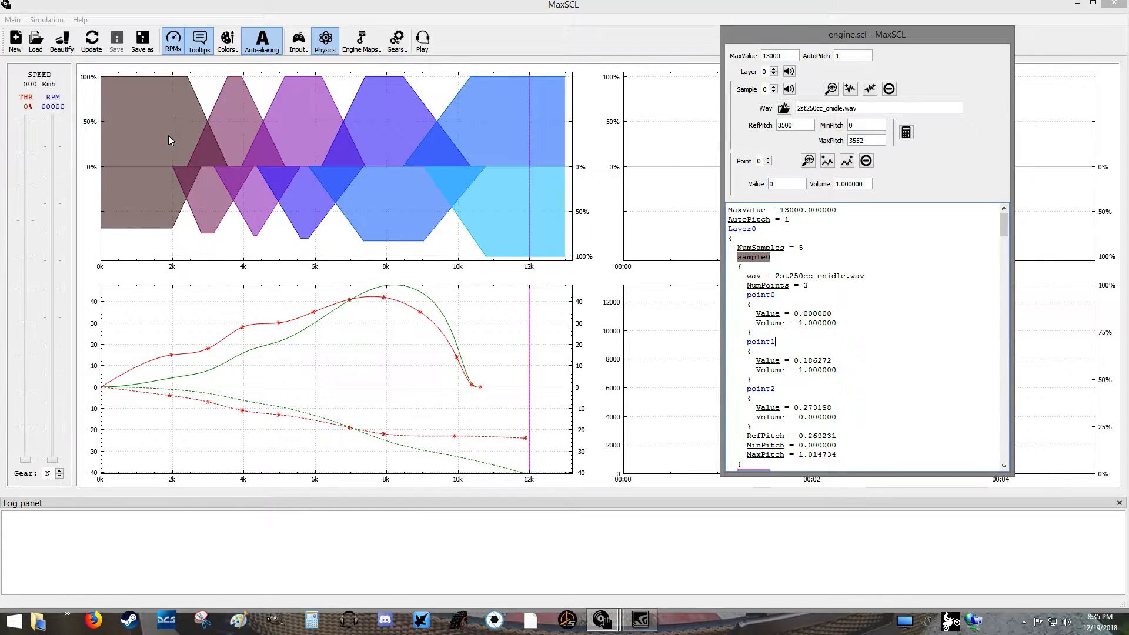
# - Play the bike's engine sound simulation briefly, and close MaxSCL after stopping it
pyautogui.click(299, 42)
pyautogui.click(347, 97)
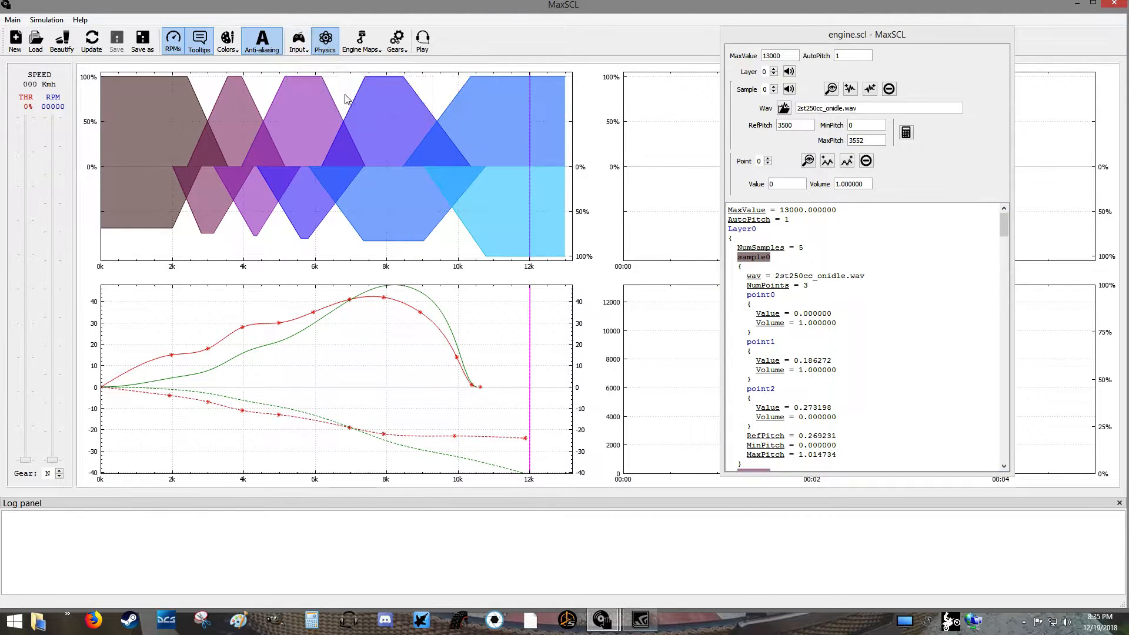
pyautogui.click(423, 44)
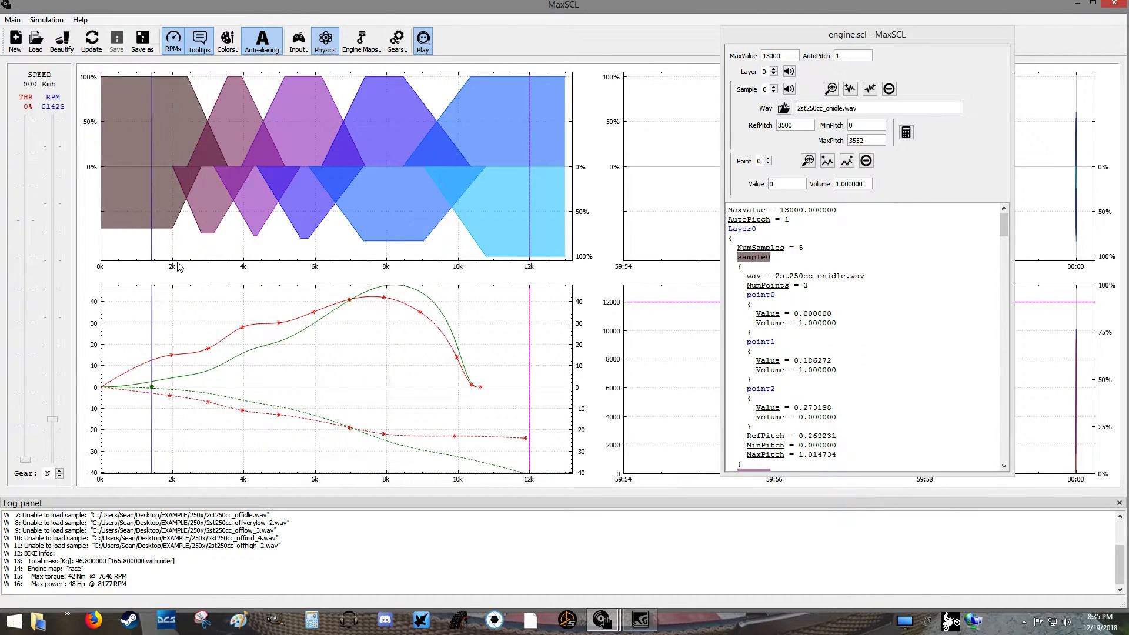
pyautogui.click(425, 43)
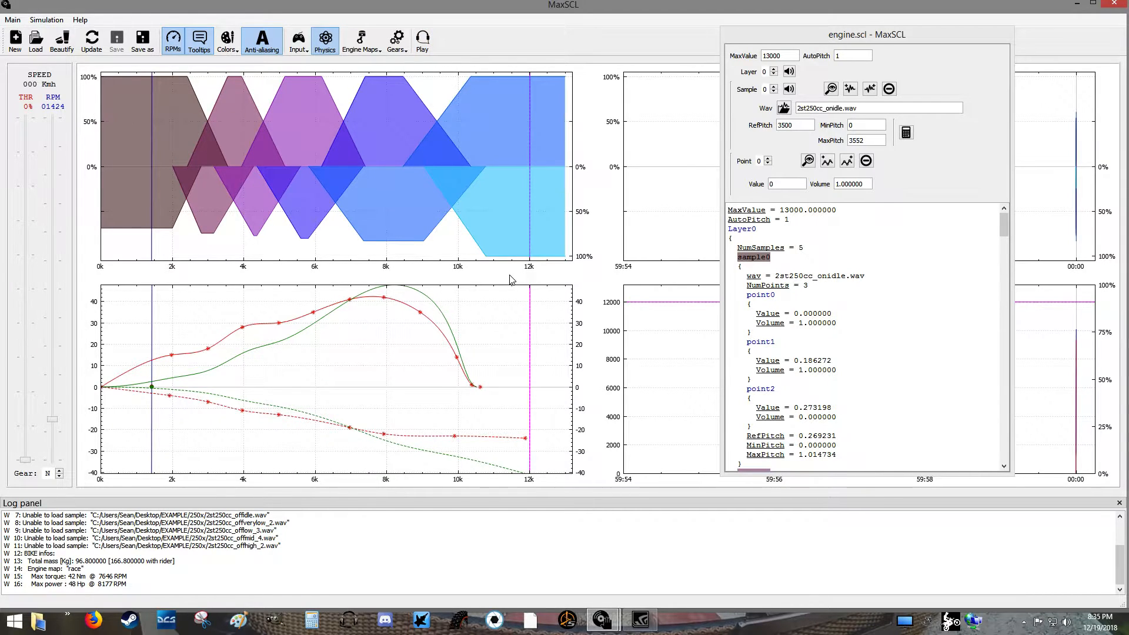
pyautogui.click(1113, 6)
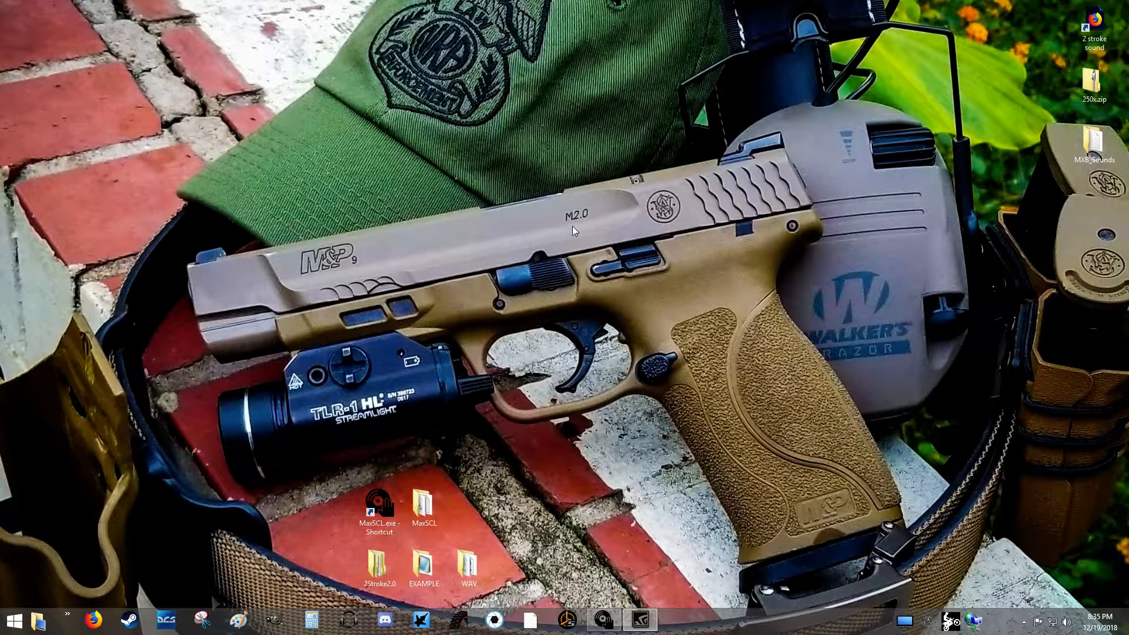
# - Open the desktop's WAV folder and EXAMPLE's 250x folder, and move 2st250cc_idle.wav out of 250x onto the desktop
pyautogui.doubleClick(479, 572)
pyautogui.moveTo(763, 203); pyautogui.dragTo(856, 110)
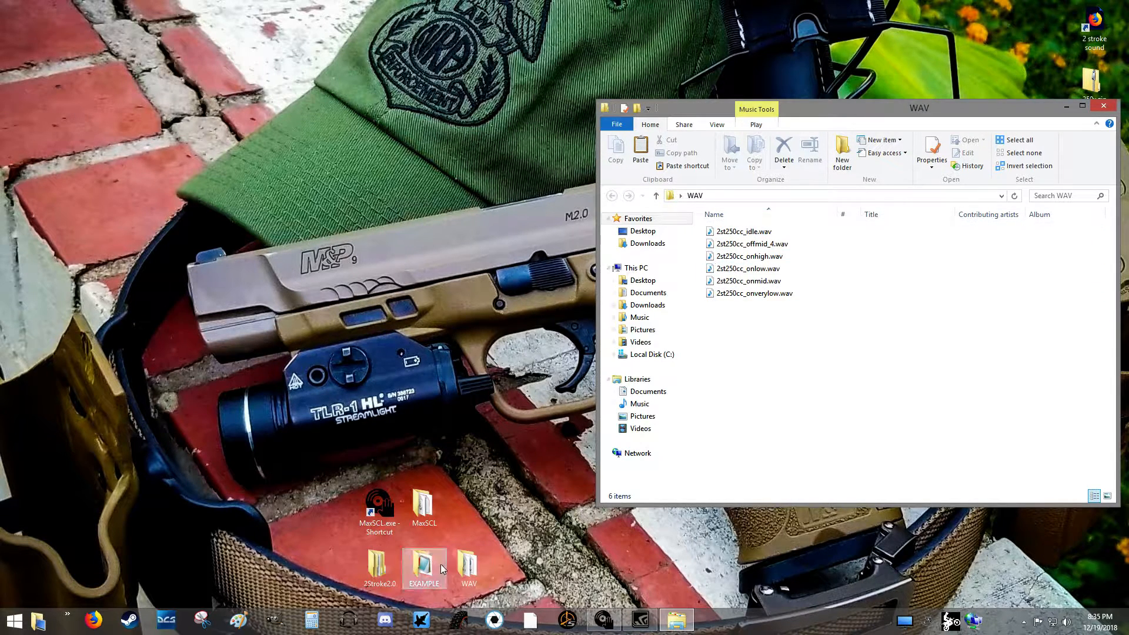
pyautogui.doubleClick(423, 566)
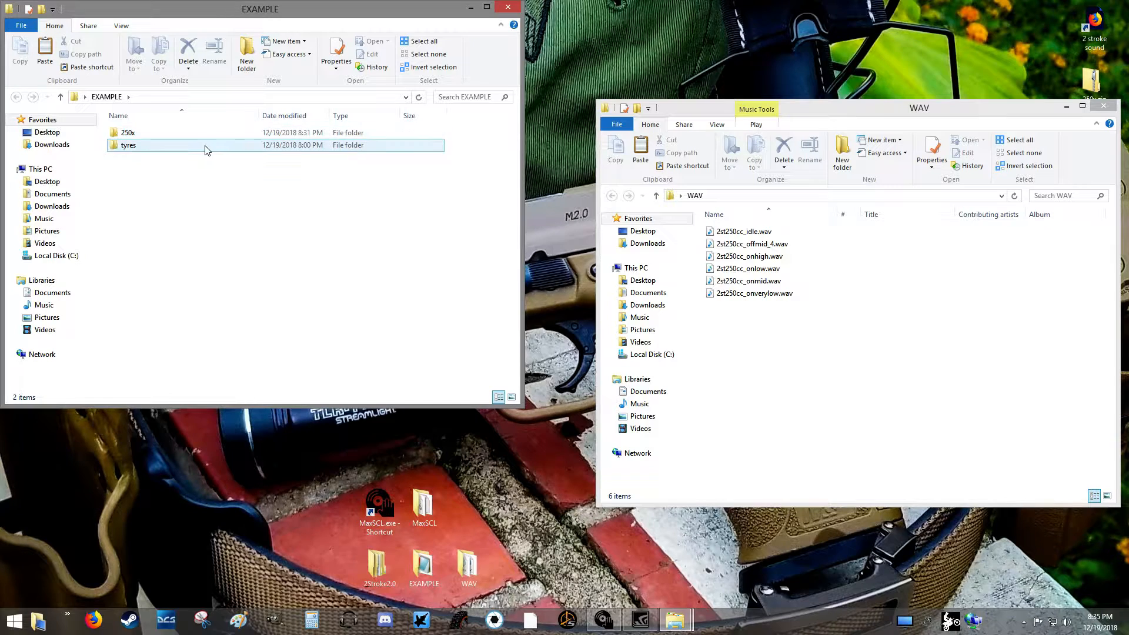
pyautogui.doubleClick(169, 134)
pyautogui.moveTo(154, 150); pyautogui.dragTo(155, 492)
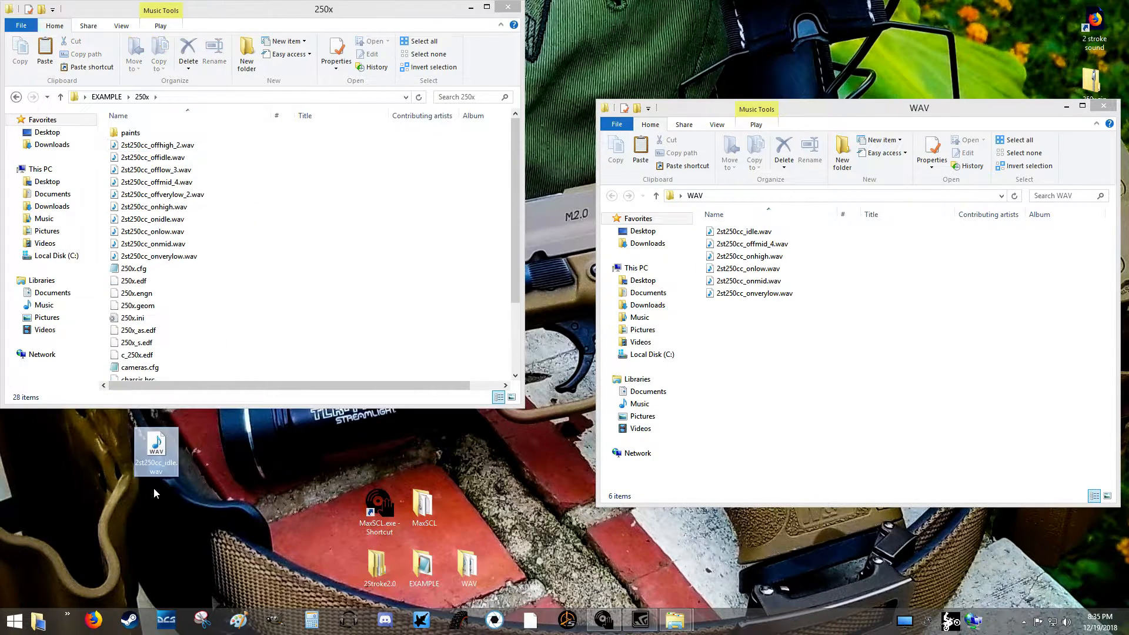
# - Copy 2st250cc_idle.wav from the WAV folder into EXAMPLE's 250x folder, and close both folders
pyautogui.click(754, 233)
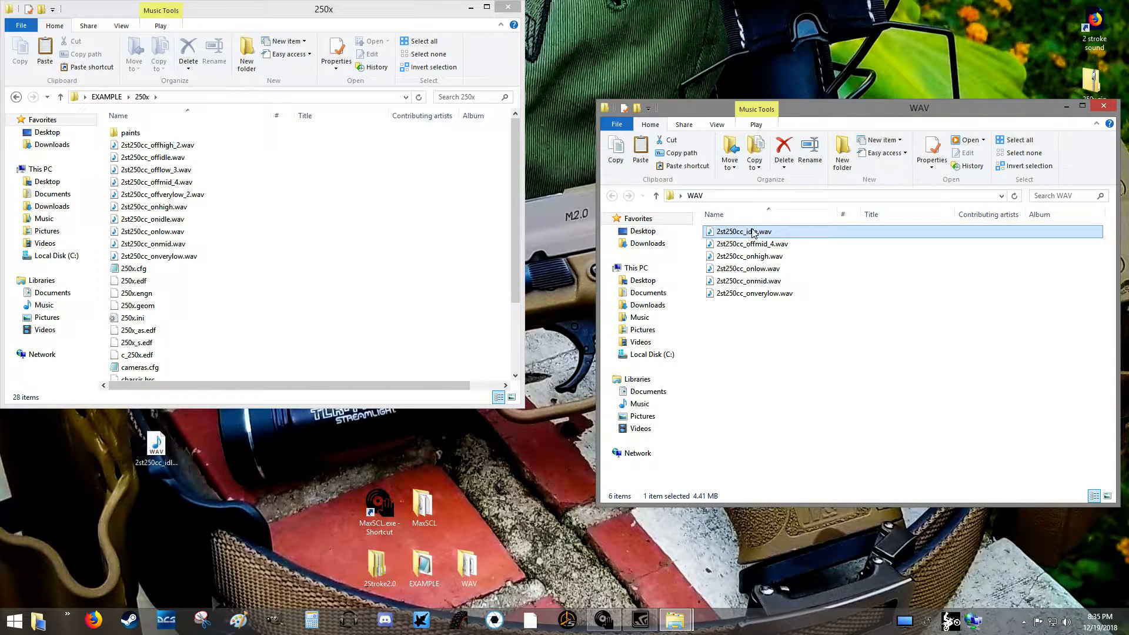
pyautogui.click(410, 233)
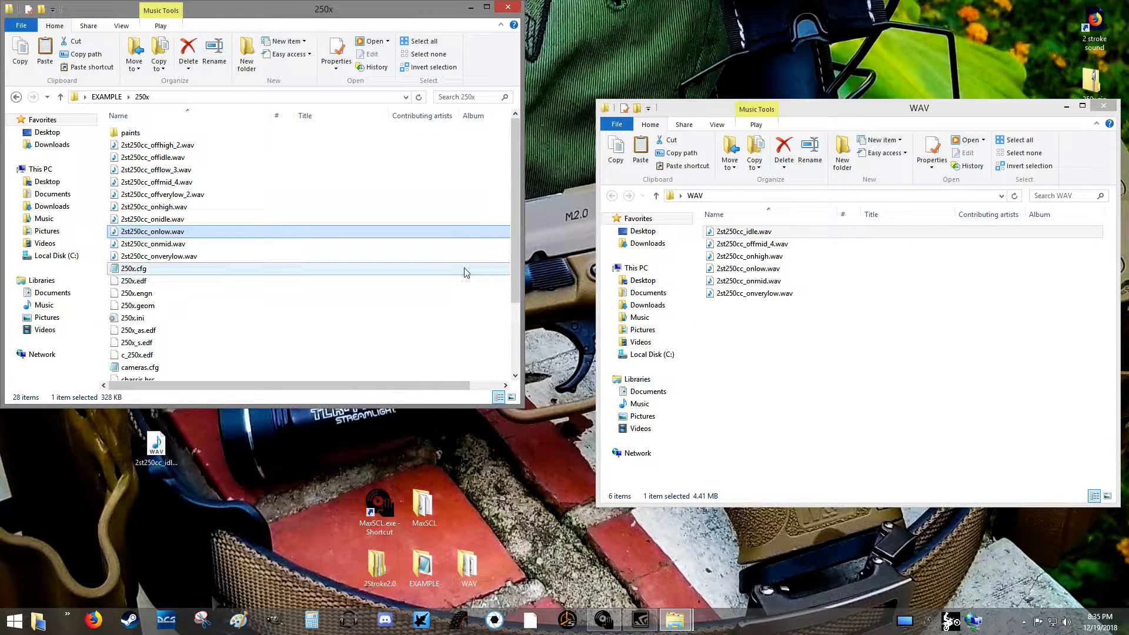
pyautogui.hotkey('ctrl', 'v')
pyautogui.scroll(3, 322, 337)
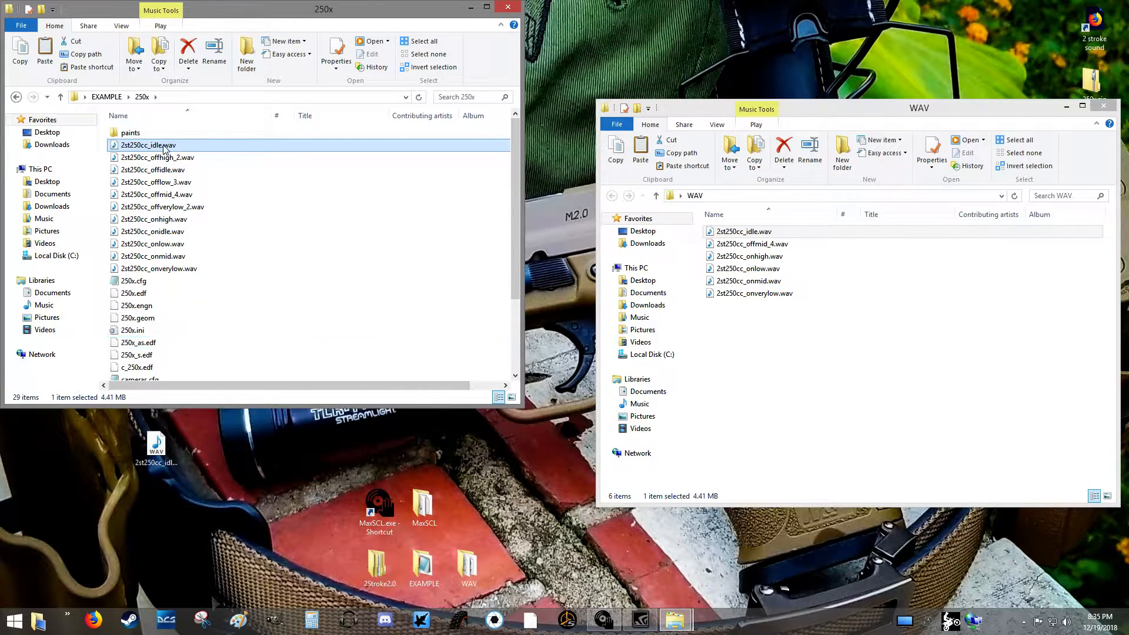
pyautogui.click(512, 8)
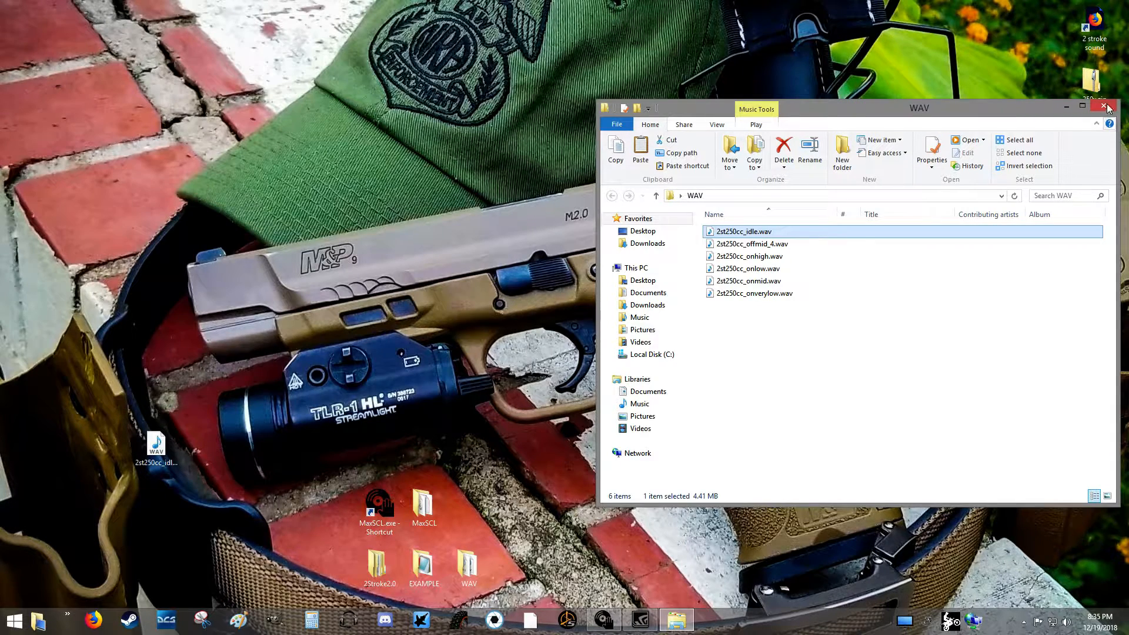
pyautogui.click(1103, 107)
# - Launch MaxSCL again and check its tyres folder setting without selecting a new folder
pyautogui.doubleClick(382, 502)
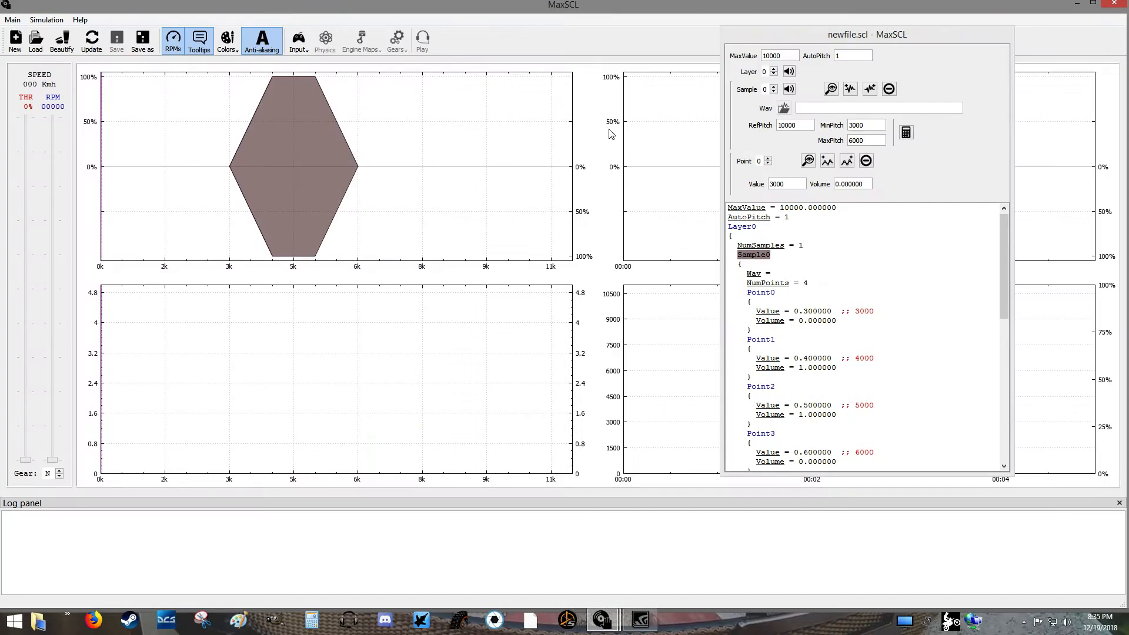
pyautogui.click(12, 20)
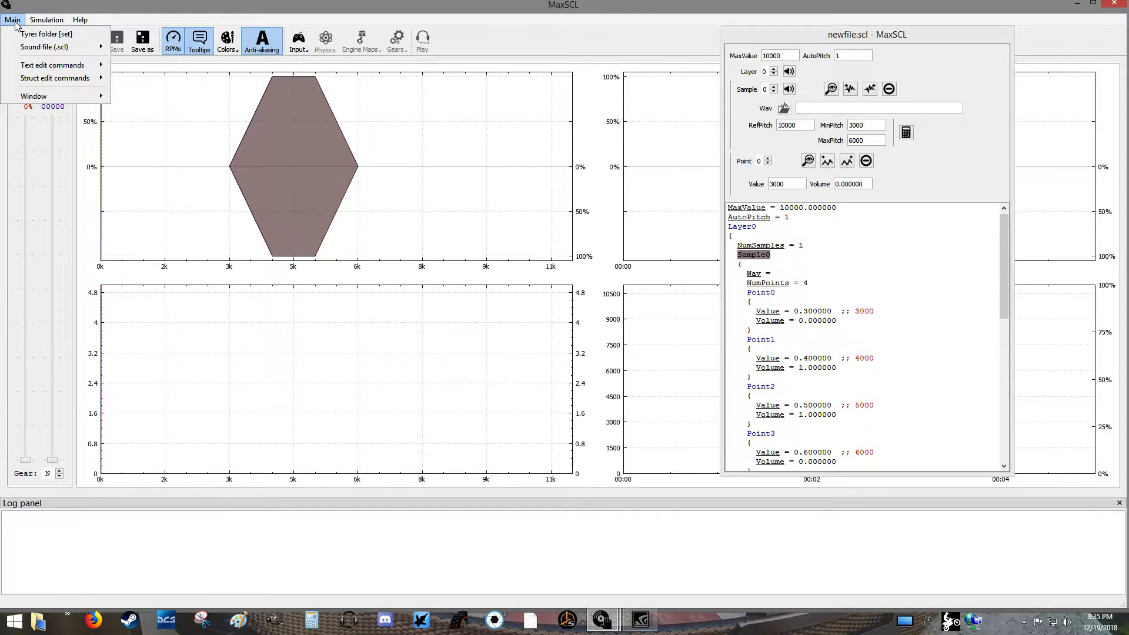
pyautogui.click(44, 34)
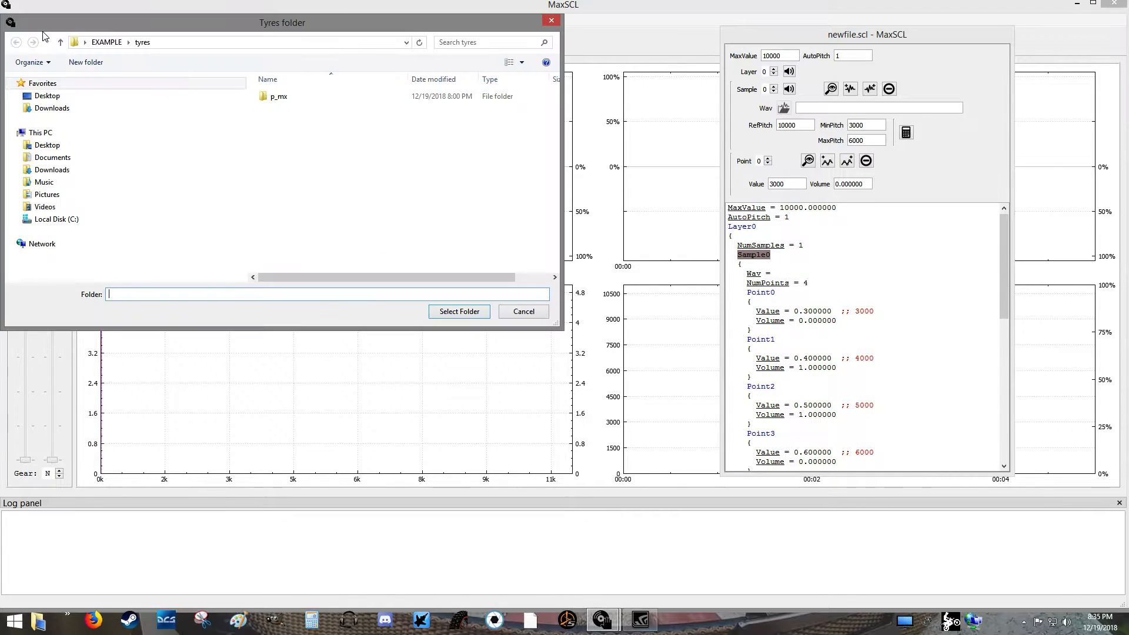
pyautogui.click(550, 23)
# - Load the sound file engine.scl from the 250x folder inside EXAMPLE
pyautogui.click(12, 20)
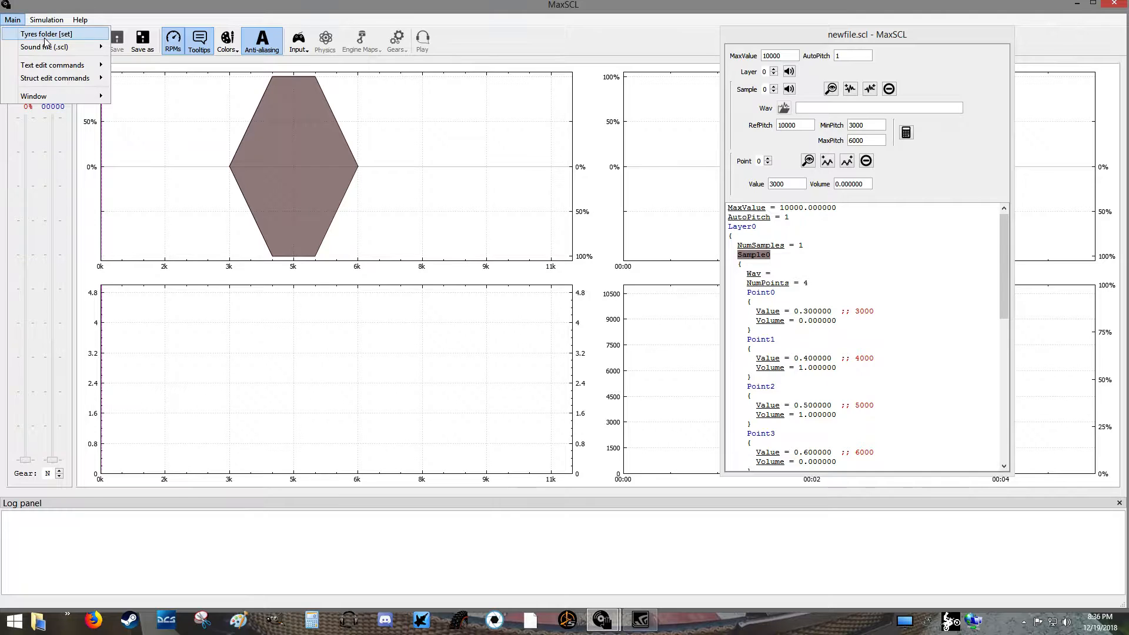
pyautogui.moveTo(47, 47)
pyautogui.click(139, 47)
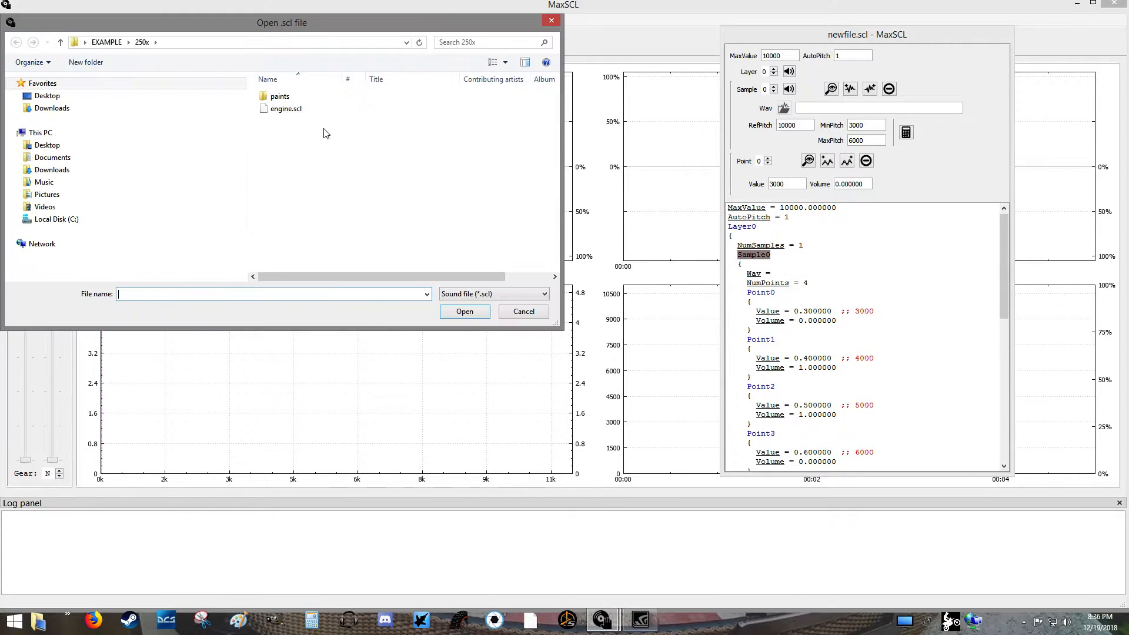
pyautogui.click(327, 109)
pyautogui.click(464, 311)
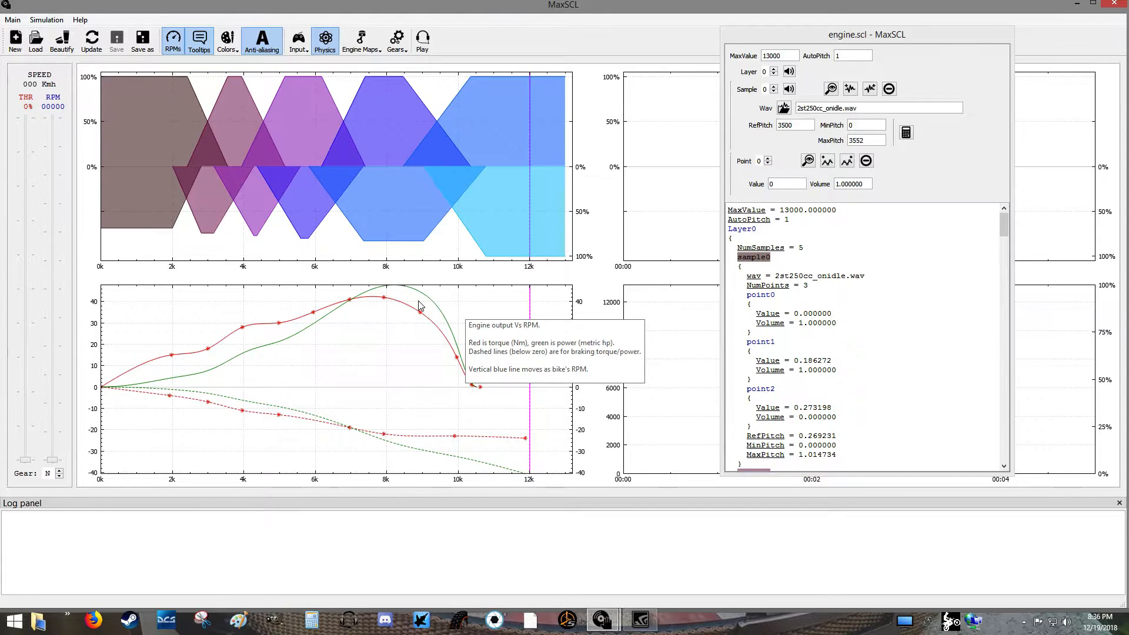
# - Play the engine sound simulation in neutral, and play it again with the gear set to 2
pyautogui.click(426, 42)
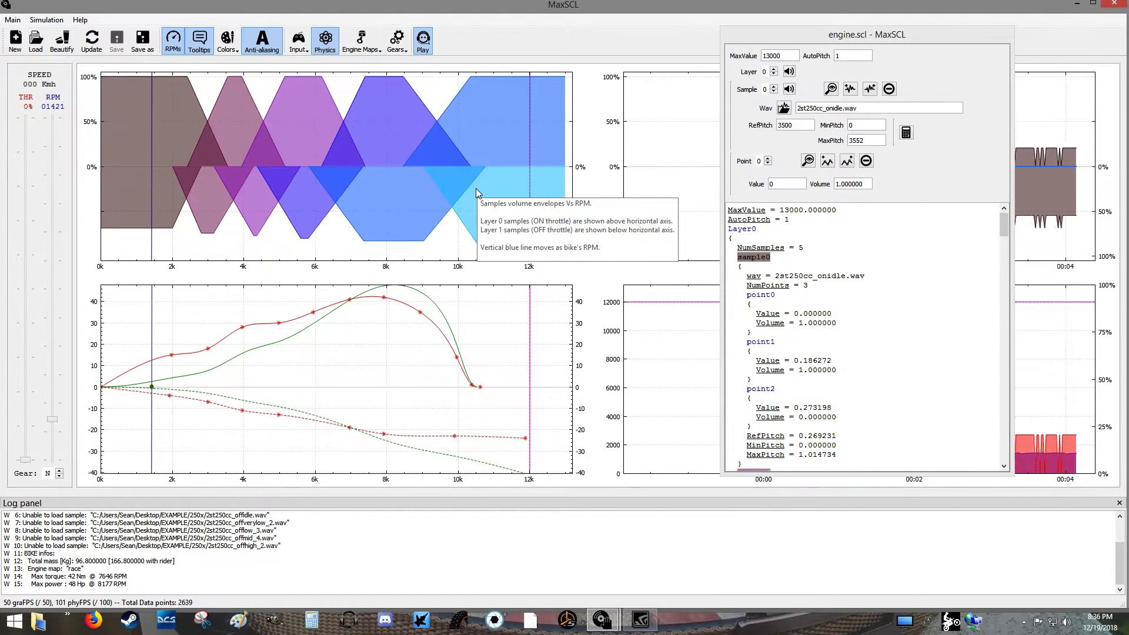
pyautogui.click(425, 42)
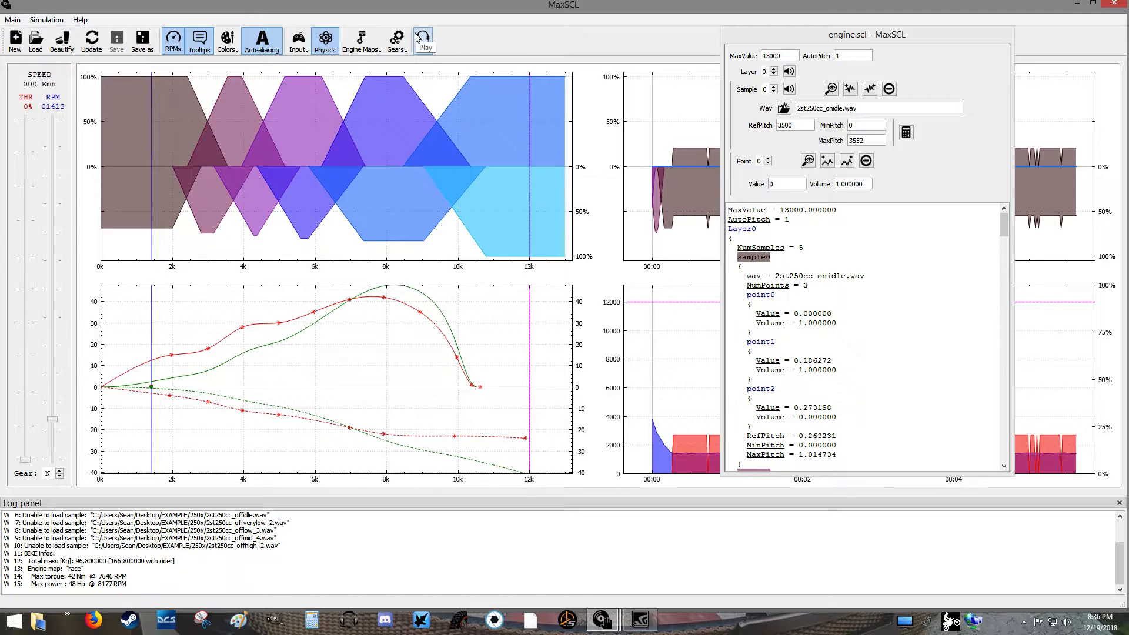
pyautogui.click(59, 471)
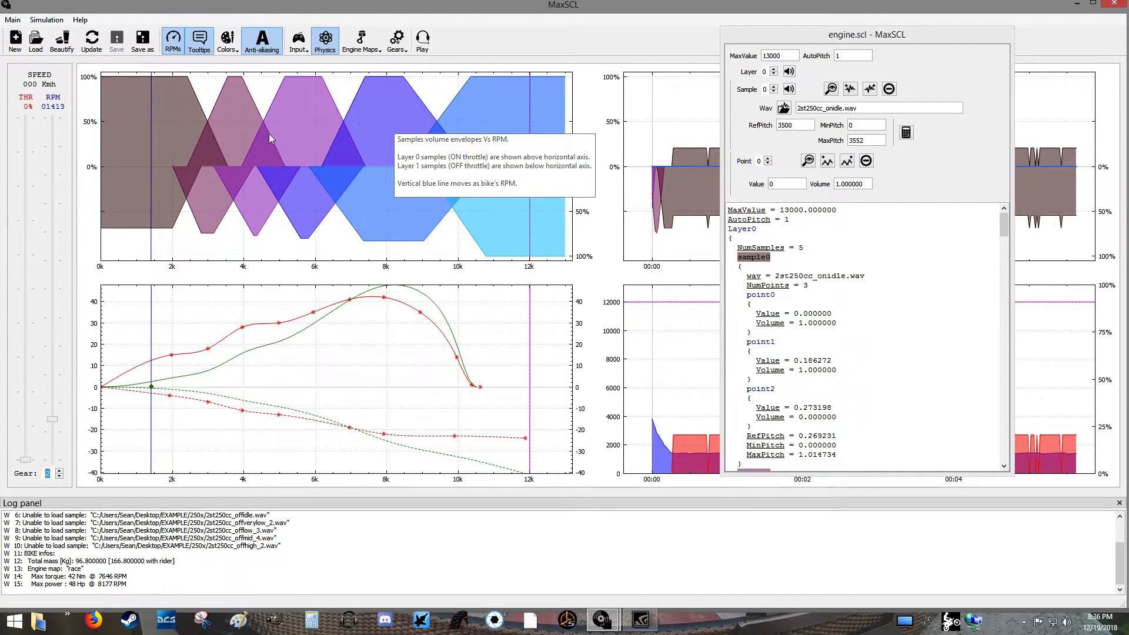
pyautogui.click(423, 41)
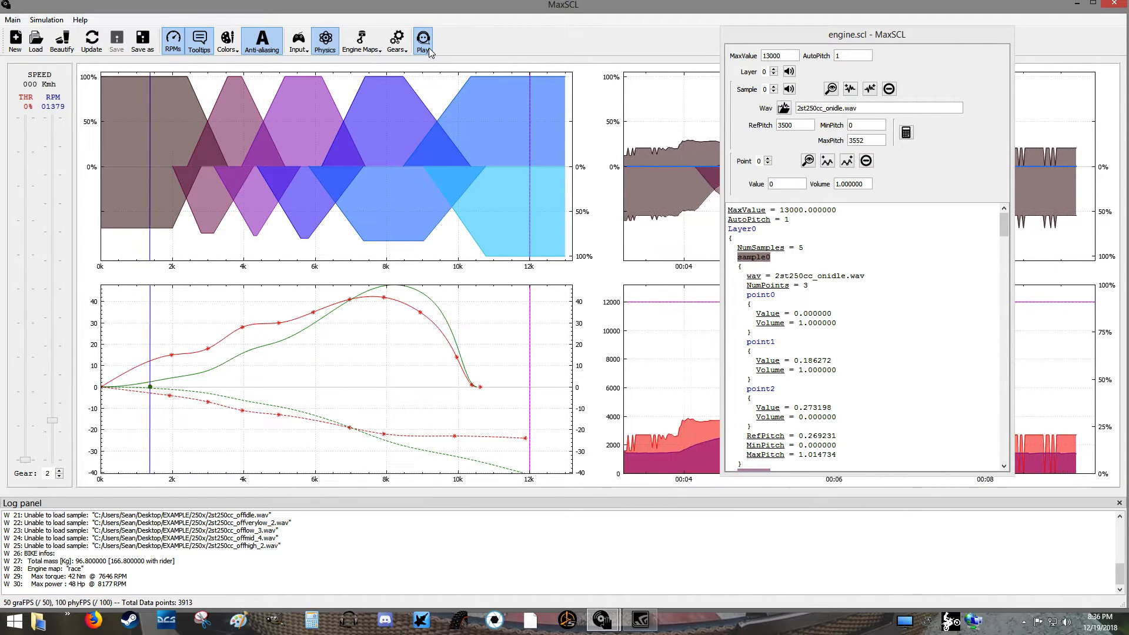
pyautogui.click(429, 48)
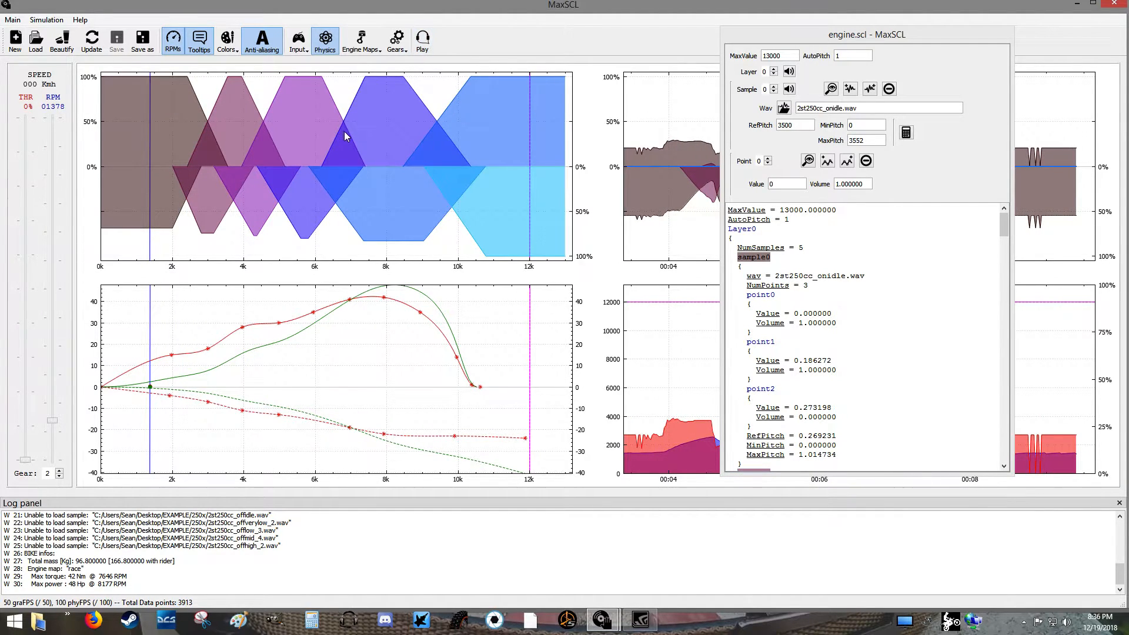
# - Examine the sample volume envelopes graph and the point0, point1 and point2 entries of Layer0's sample0
pyautogui.moveTo(345, 135)
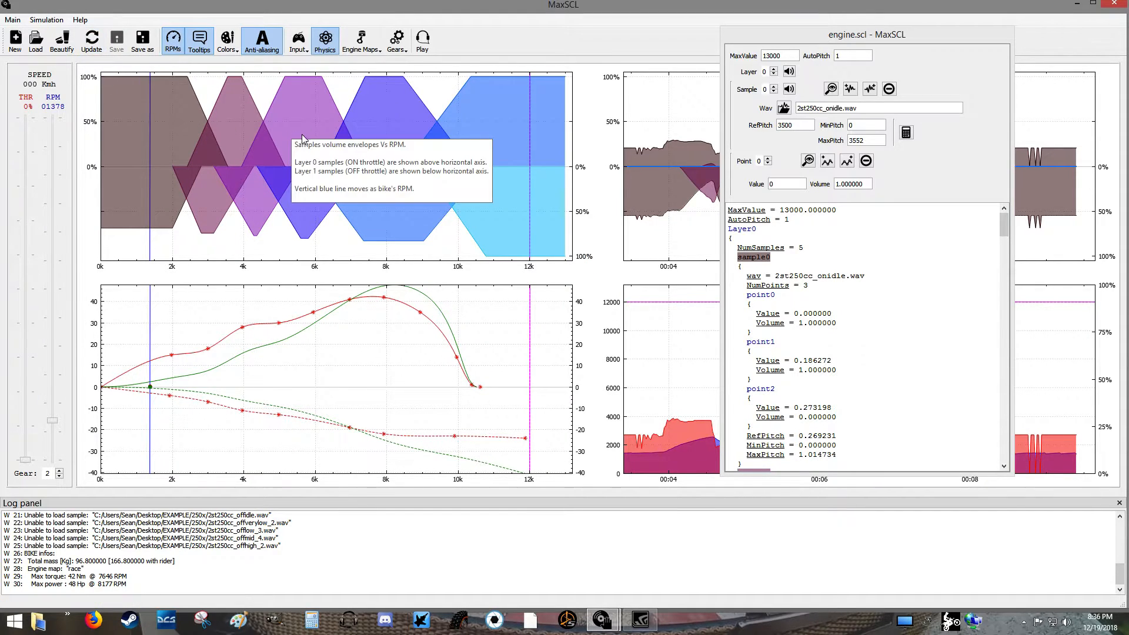
pyautogui.moveTo(907, 361)
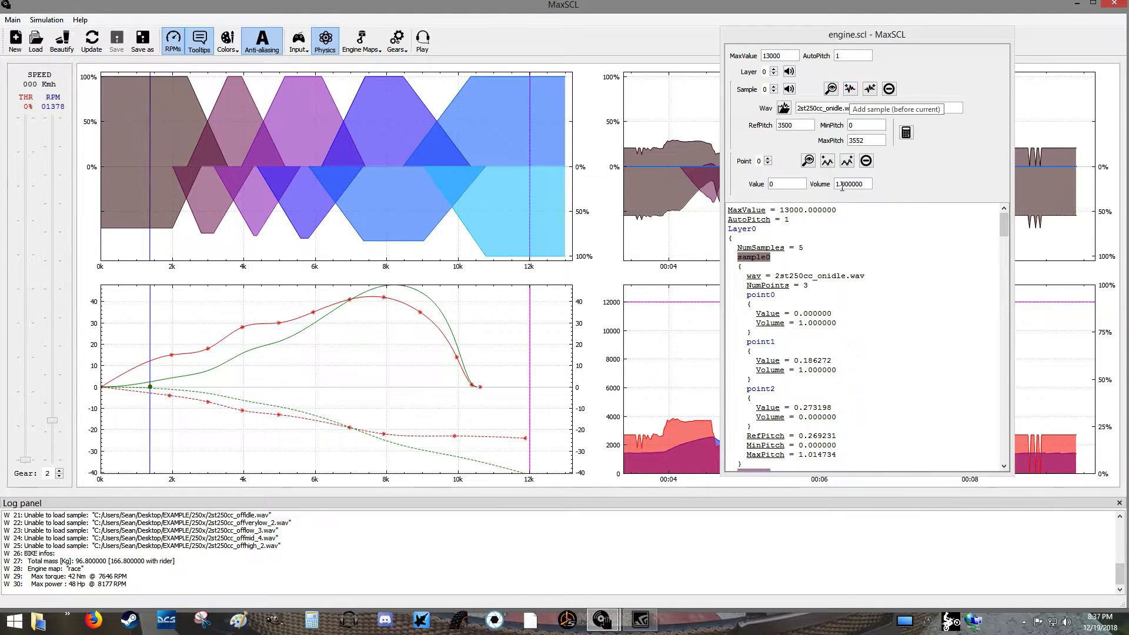
pyautogui.click(848, 357)
pyautogui.scroll(-4, 848, 357)
pyautogui.scroll(4, 848, 353)
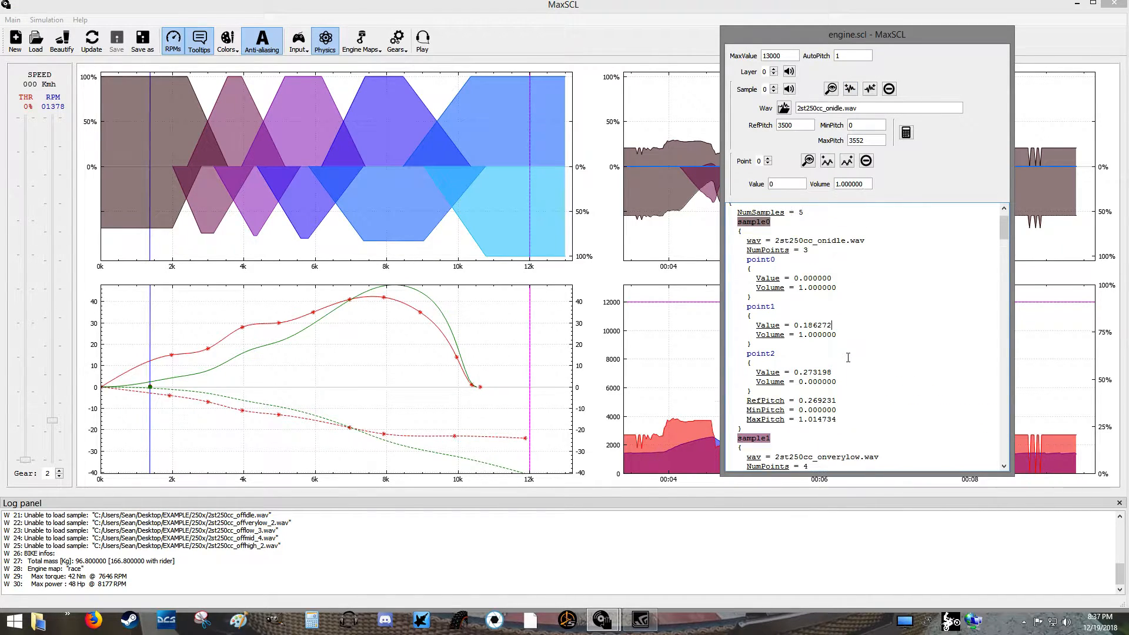
pyautogui.scroll(-1, 845, 345)
pyautogui.moveTo(747, 260); pyautogui.dragTo(777, 260)
pyautogui.moveTo(747, 307); pyautogui.dragTo(777, 306)
pyautogui.moveTo(746, 353); pyautogui.dragTo(776, 353)
# - Set the Value of point2 in Layer0's sample0 to .5, and play the simulation with the updated envelope
pyautogui.press('Down')
pyautogui.moveTo(795, 372); pyautogui.dragTo(832, 372)
pyautogui.write('.5')
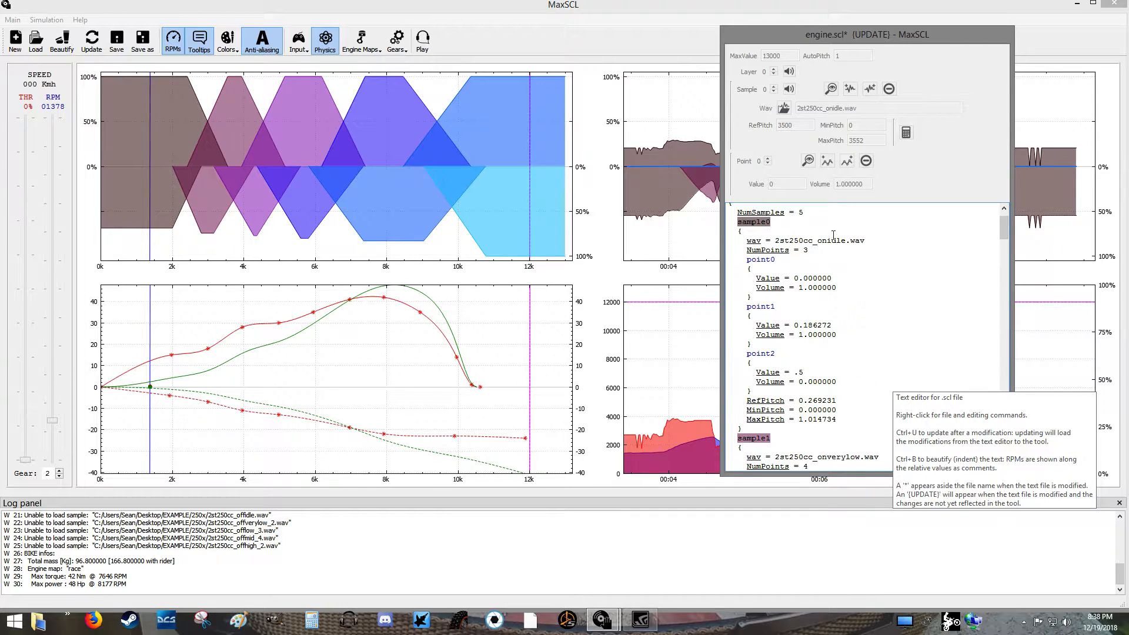
pyautogui.click(92, 44)
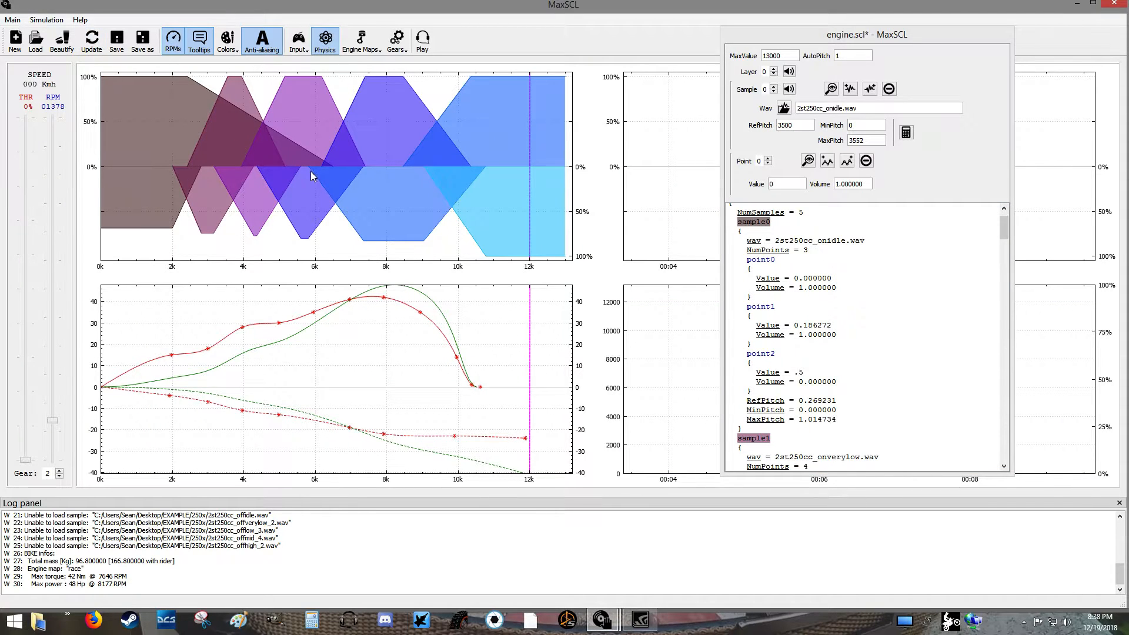
pyautogui.moveTo(332, 167)
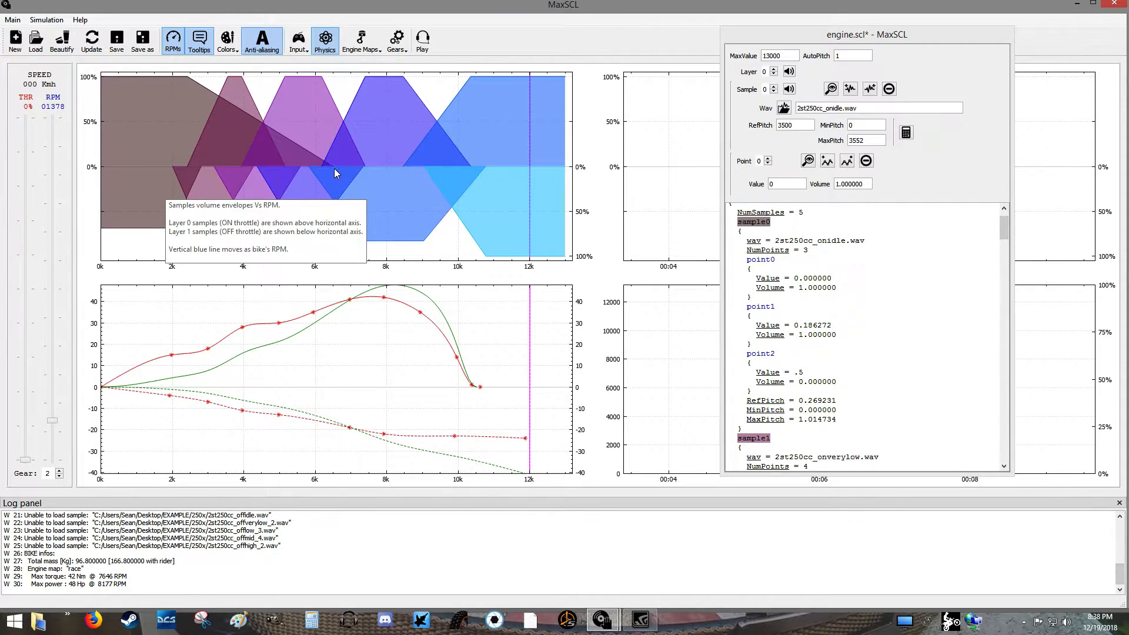
pyautogui.click(423, 40)
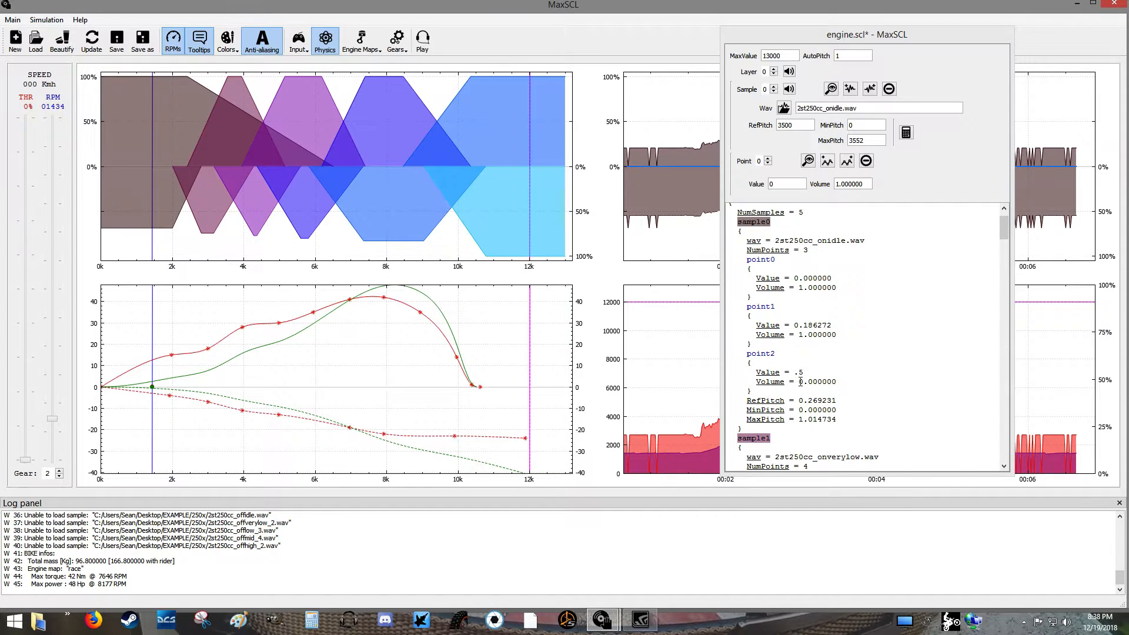
# - Set the Volume of point2 in Layer0's sample0 to .5, update the envelope graph and play the simulation
pyautogui.moveTo(800, 381); pyautogui.dragTo(837, 382)
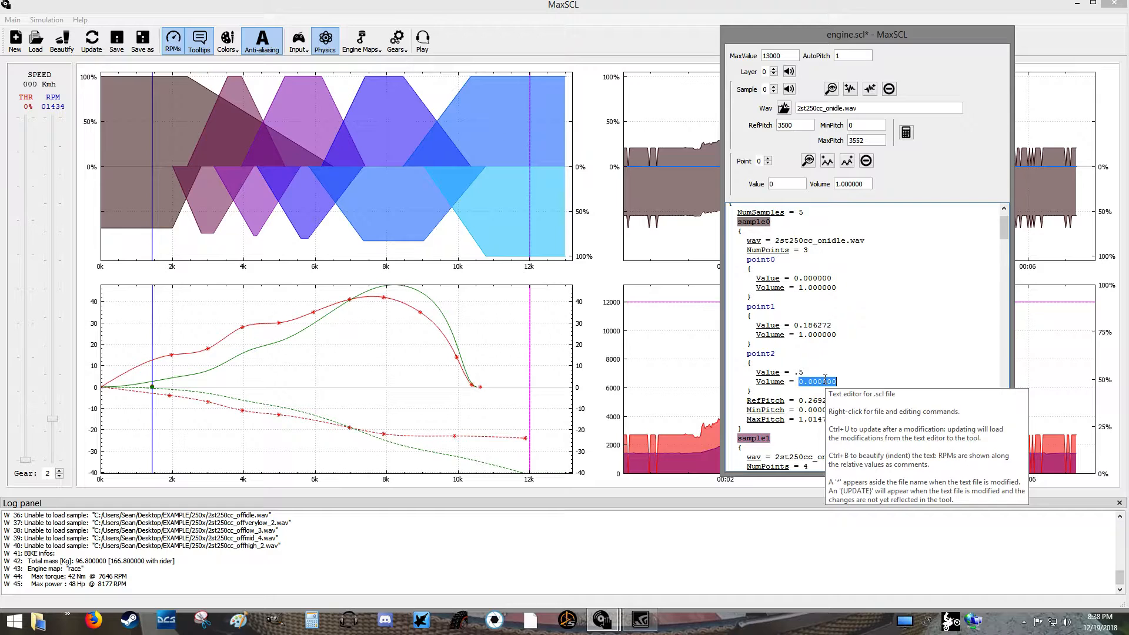
pyautogui.write('.5')
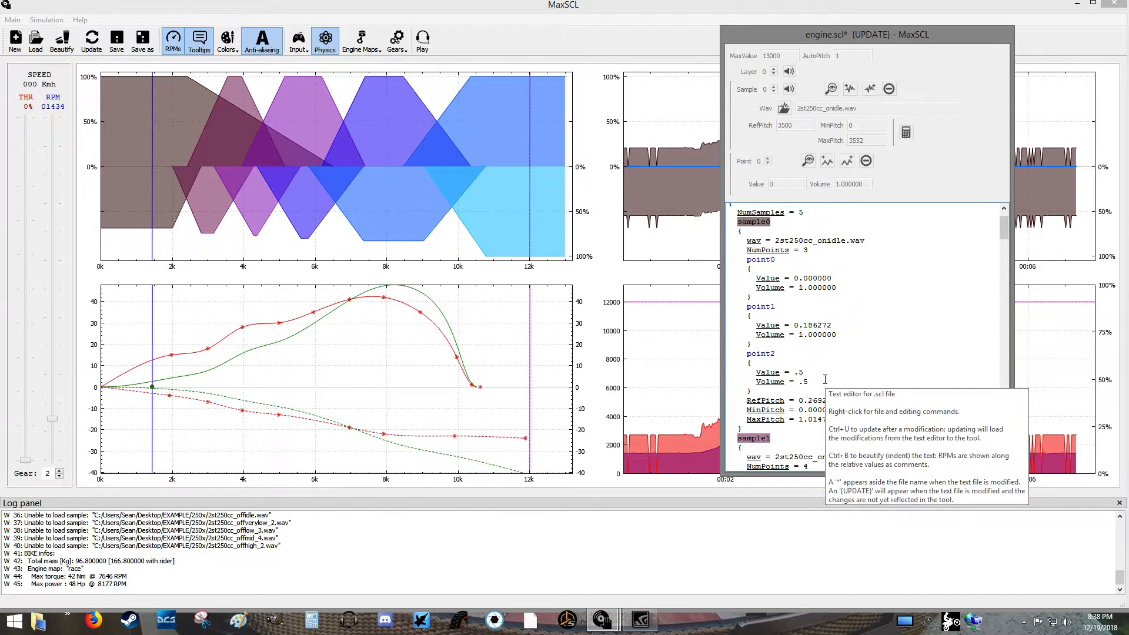
pyautogui.click(93, 40)
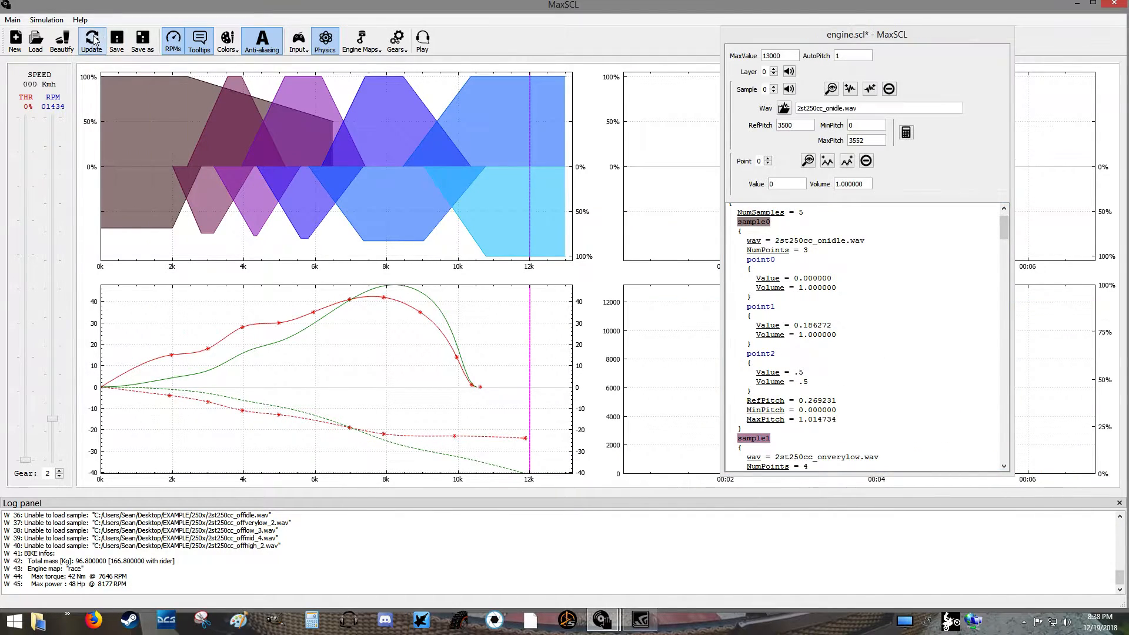
pyautogui.click(418, 49)
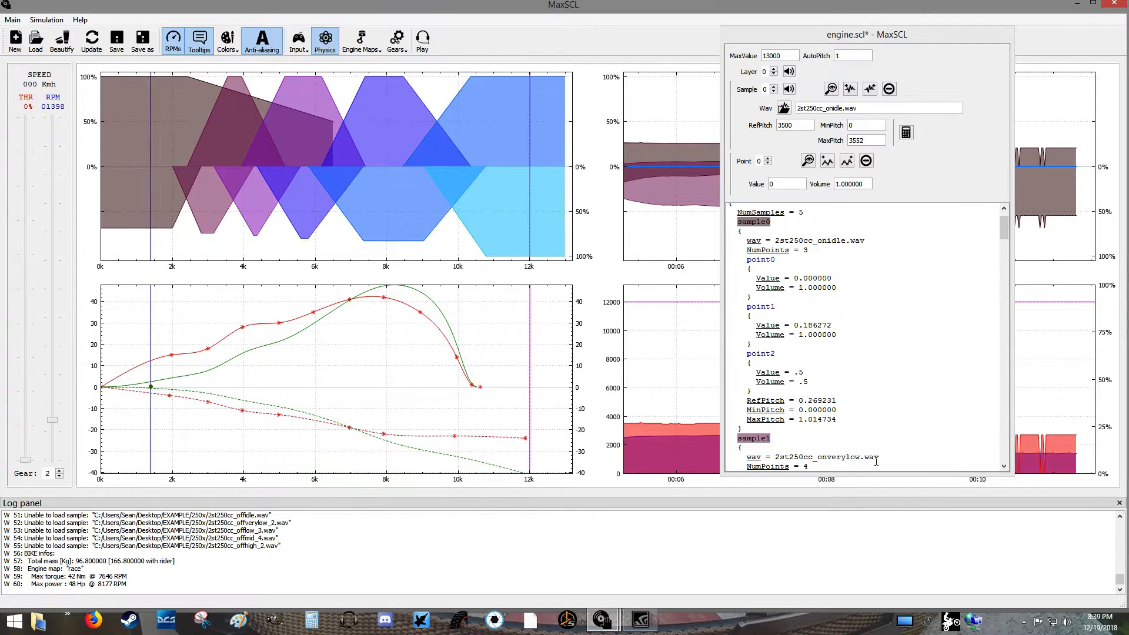
# - Quit MaxSCL without saving the changes to engine.scl and start it again from the desktop
pyautogui.doubleClick(801, 410)
pyautogui.click(856, 409)
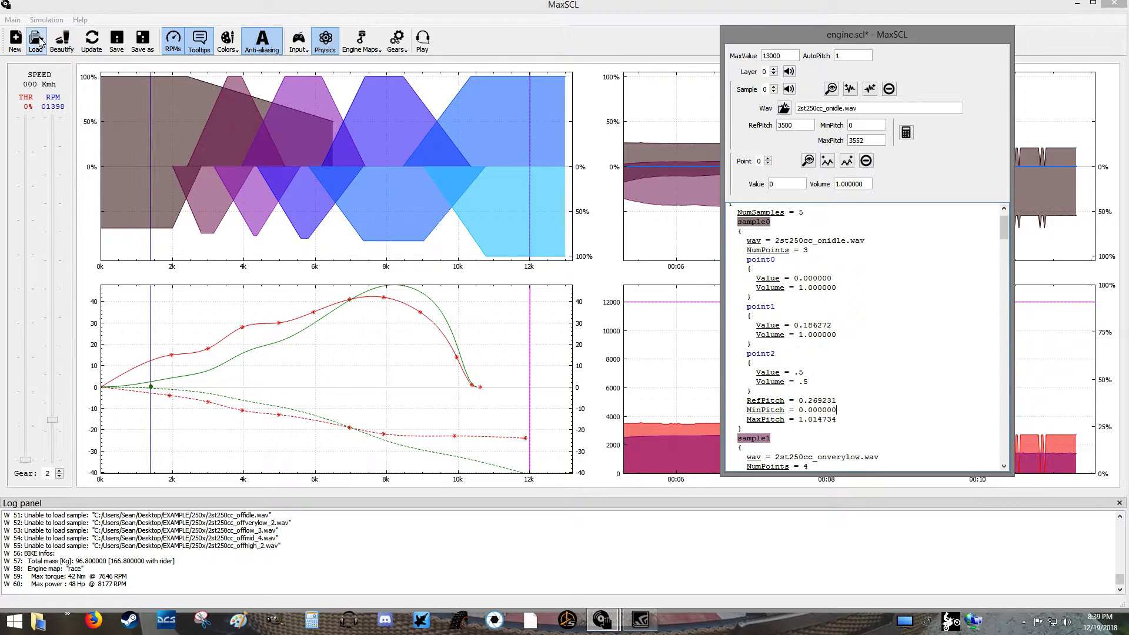
pyautogui.click(1114, 3)
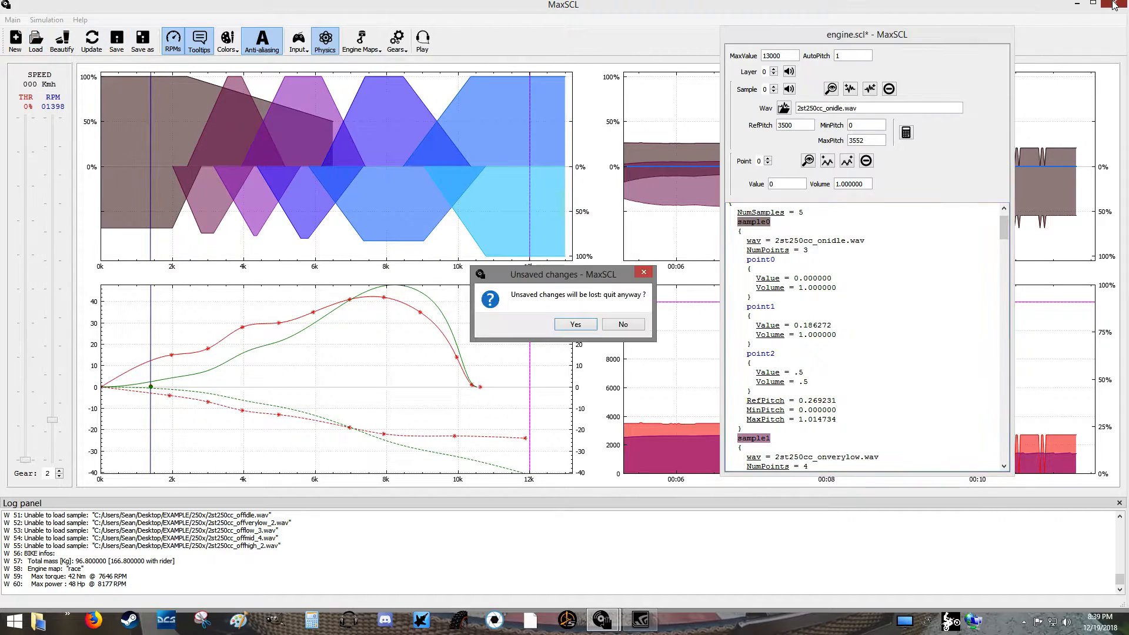
pyautogui.click(575, 324)
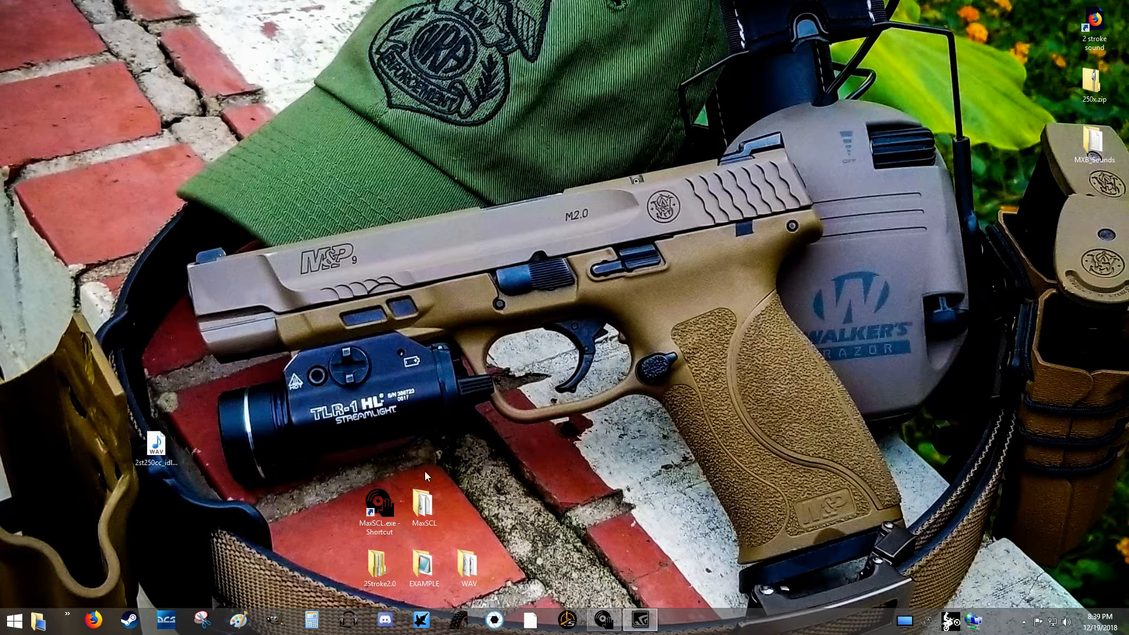
pyautogui.doubleClick(379, 511)
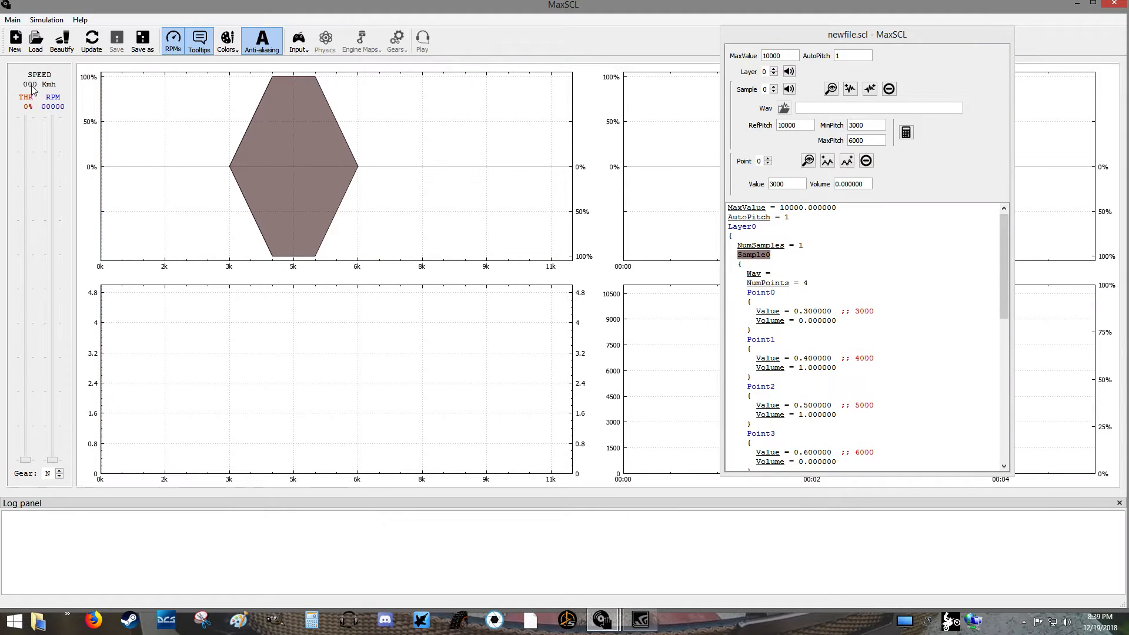
# - Set the tyres folder to the tyres folder inside 2Stroke2.0 on the desktop
pyautogui.click(14, 20)
pyautogui.click(28, 33)
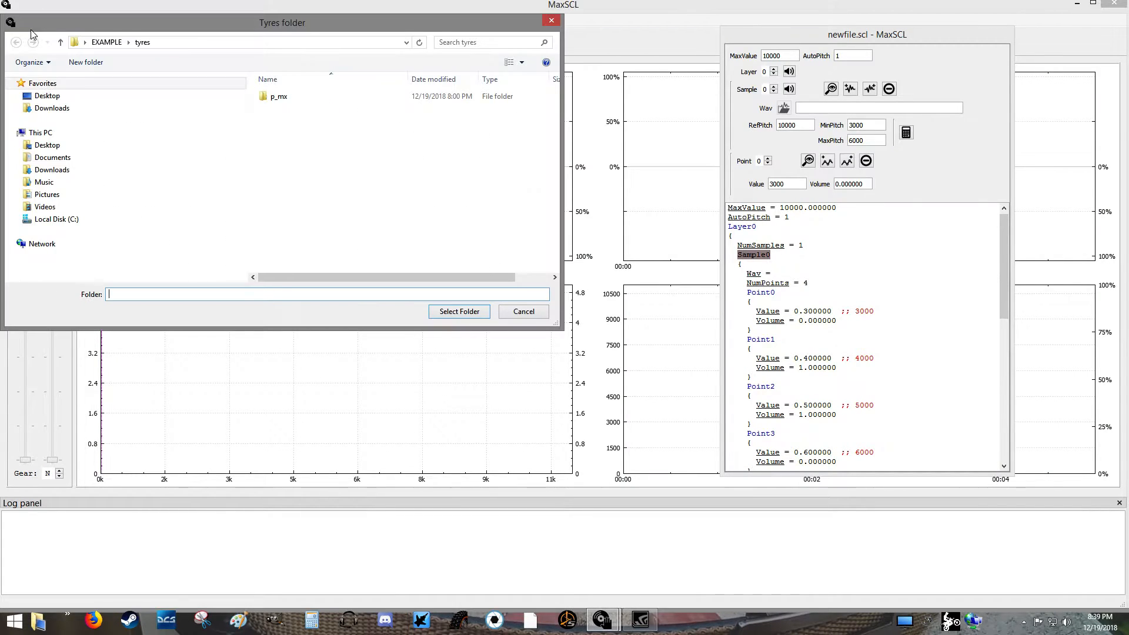
pyautogui.click(55, 99)
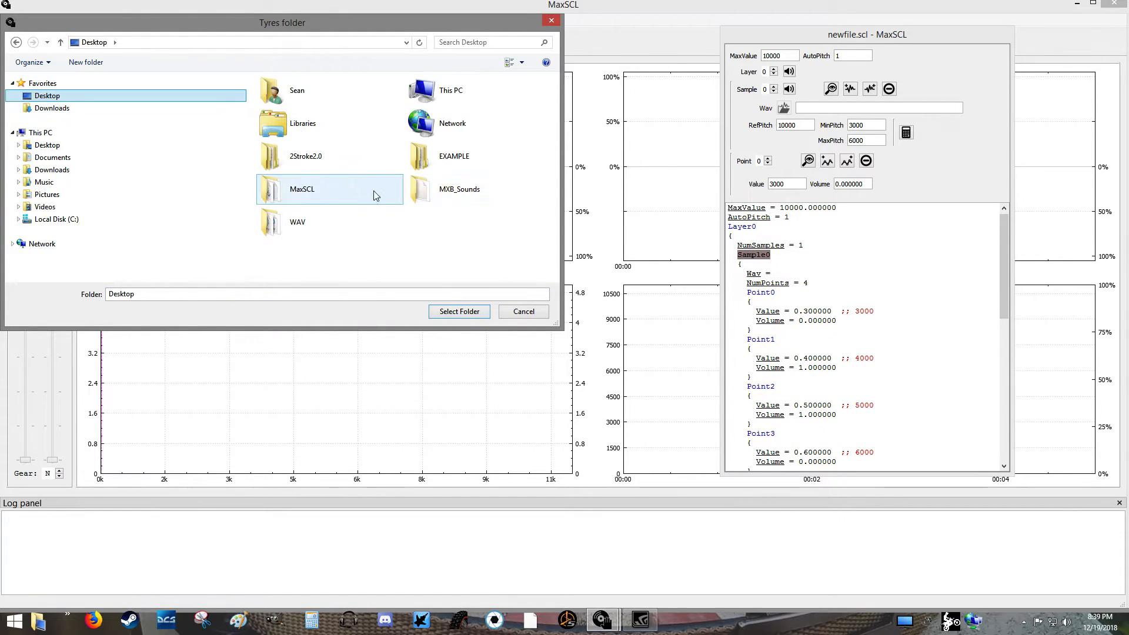
pyautogui.doubleClick(299, 164)
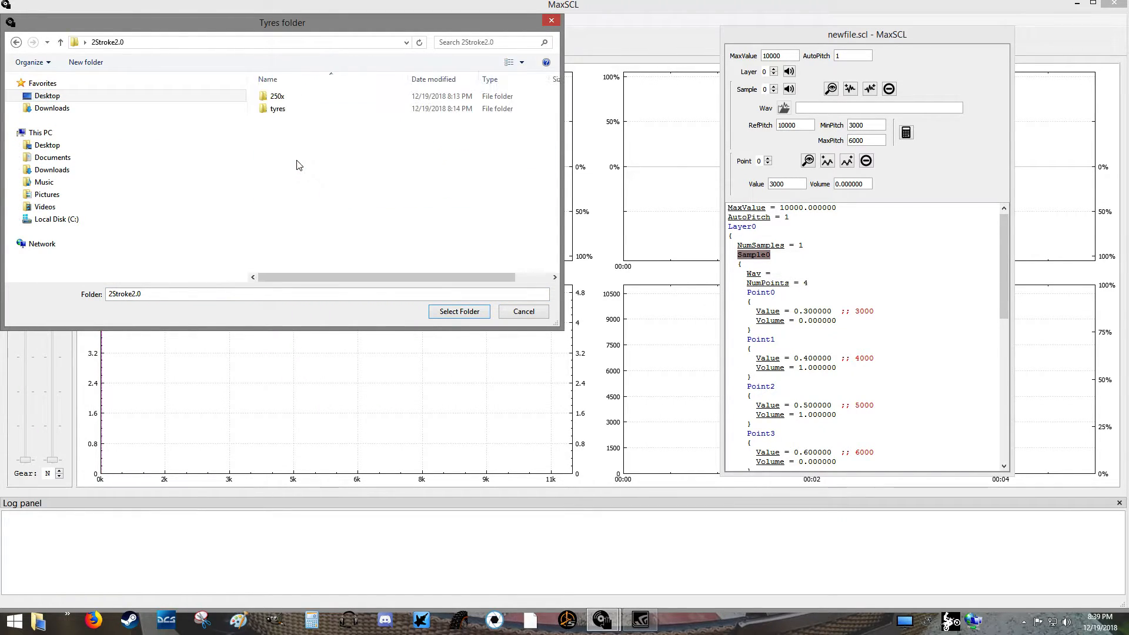
pyautogui.click(287, 108)
pyautogui.click(458, 310)
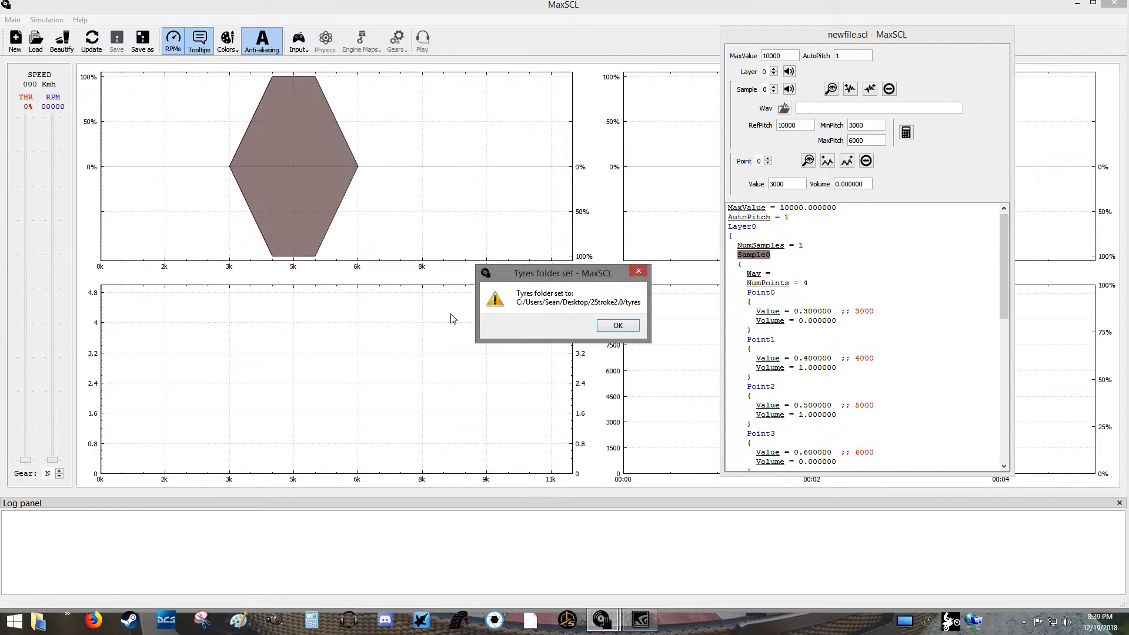
pyautogui.click(605, 327)
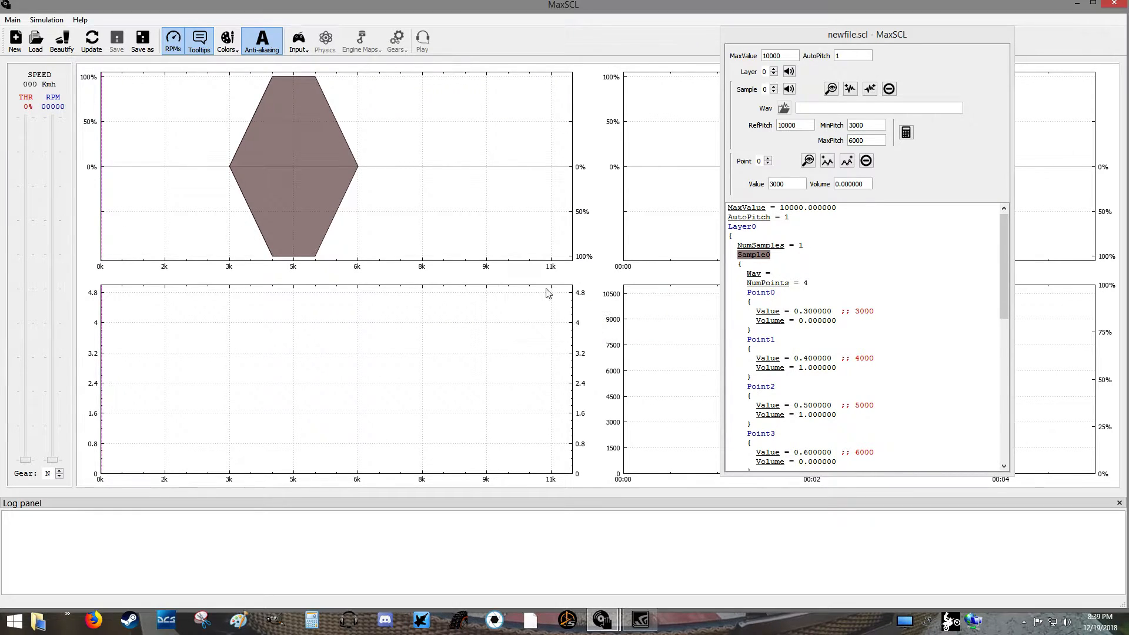
# - Load the sound file engine.scl from the 250x folder inside 2Stroke2.0 on the desktop
pyautogui.click(10, 23)
pyautogui.moveTo(50, 48)
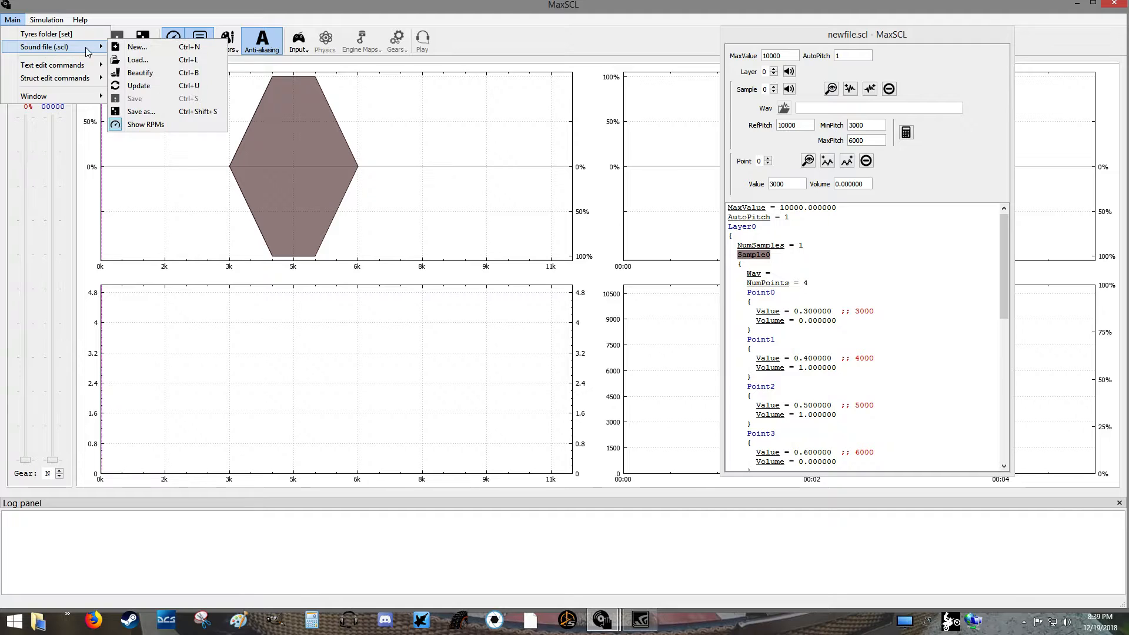
pyautogui.click(138, 60)
pyautogui.click(287, 109)
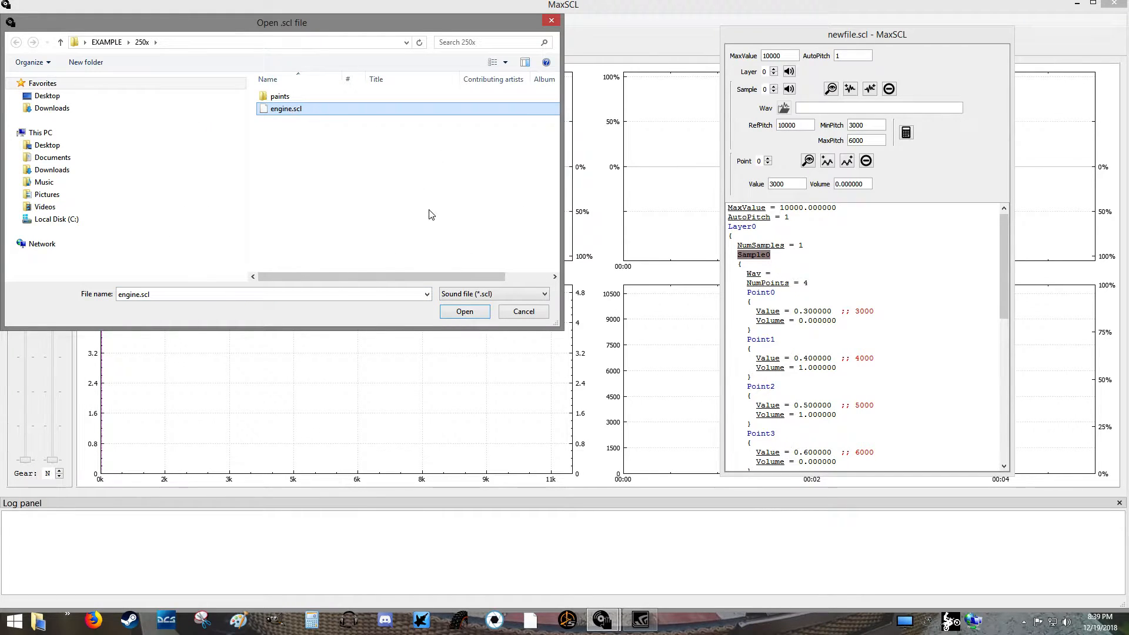
pyautogui.click(49, 96)
pyautogui.click(310, 161)
pyautogui.doubleClick(310, 161)
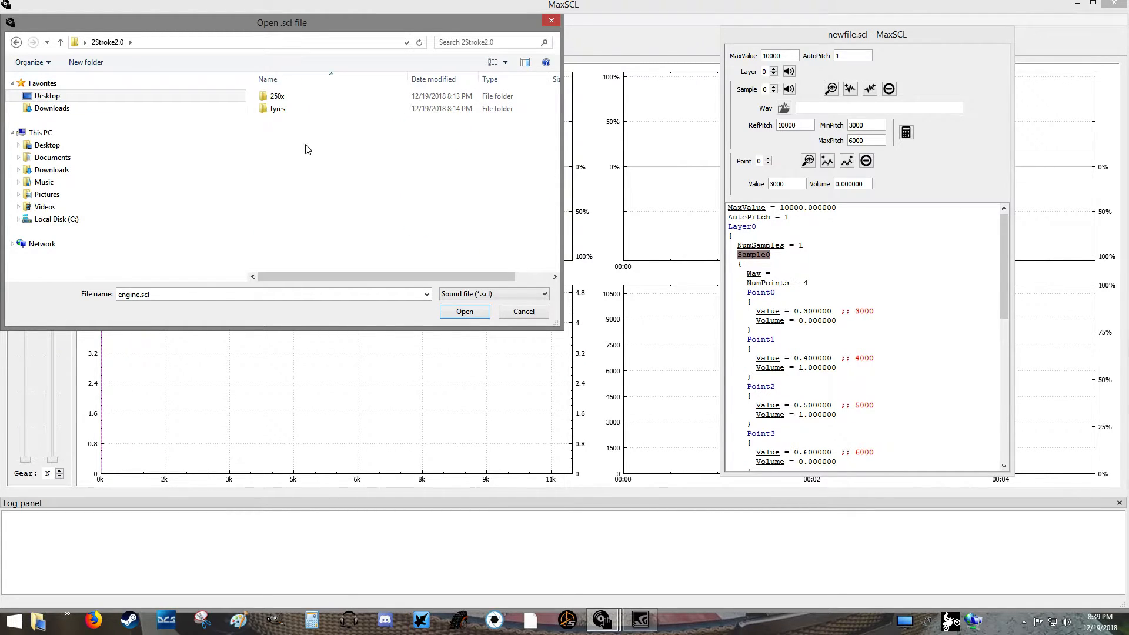
pyautogui.doubleClick(290, 100)
pyautogui.click(292, 111)
pyautogui.click(462, 311)
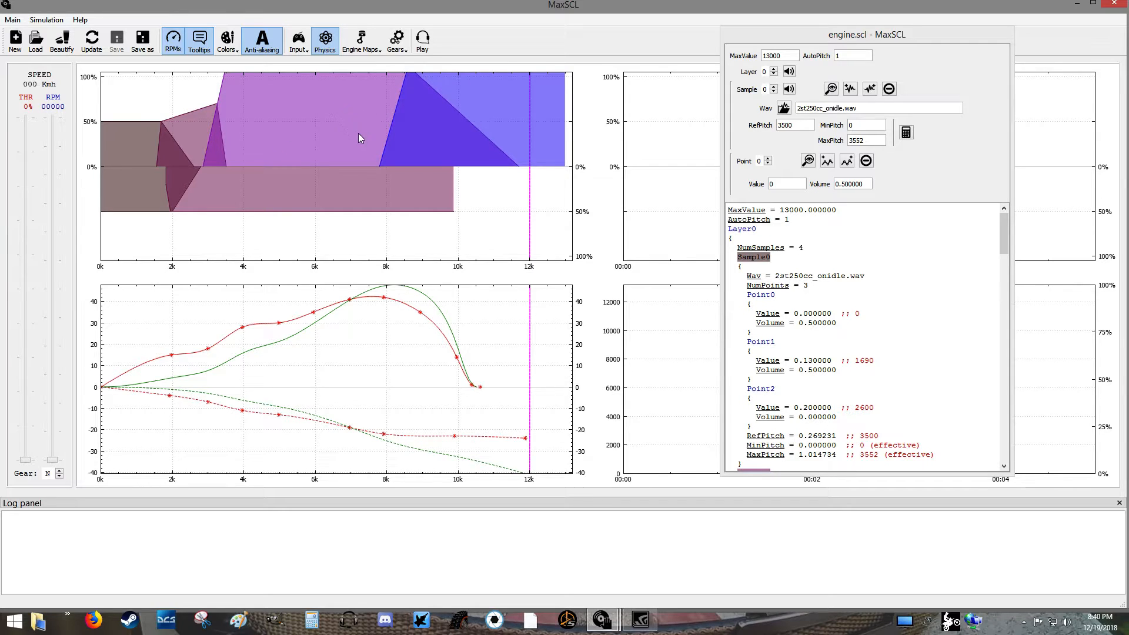
# - Examine the volume envelopes graph and the point entries of Sample0 and Sample1, and play the simulation in gear
pyautogui.moveTo(375, 129)
pyautogui.scroll(-1, 871, 343)
pyautogui.scroll(-6, 818, 331)
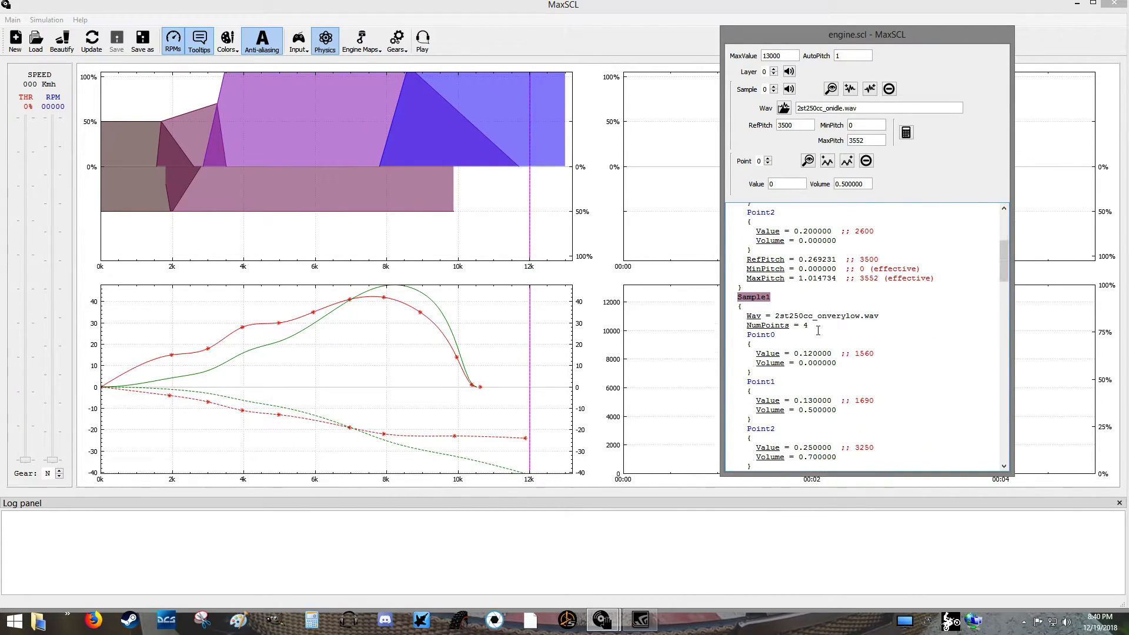
pyautogui.moveTo(803, 365); pyautogui.dragTo(836, 361)
pyautogui.click(809, 376)
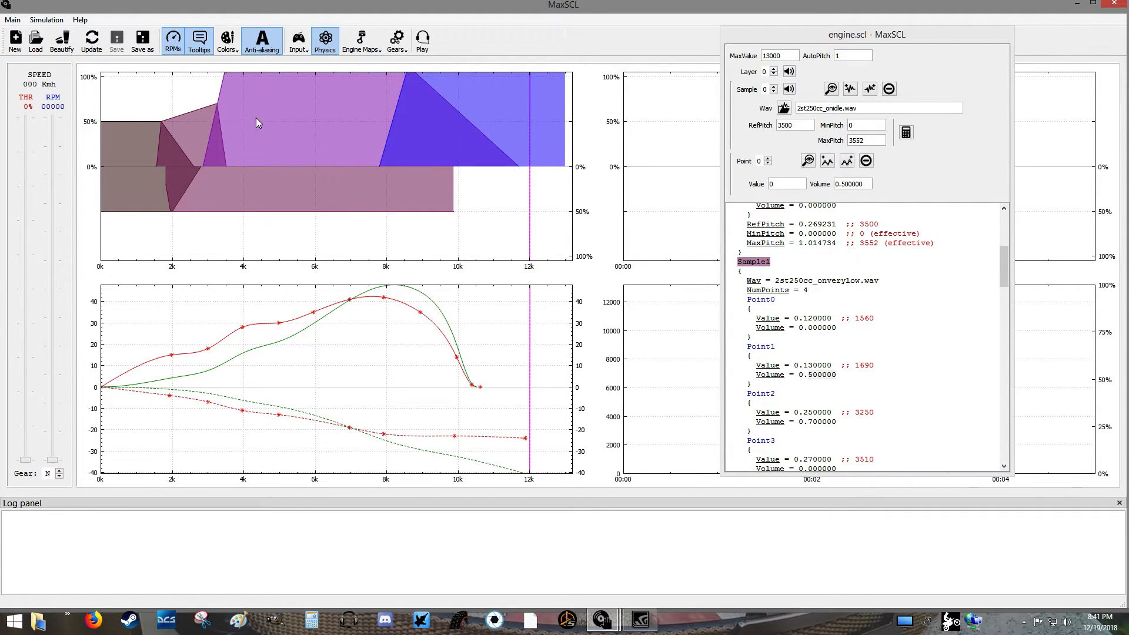
pyautogui.click(58, 471)
pyautogui.click(59, 471)
pyautogui.click(422, 40)
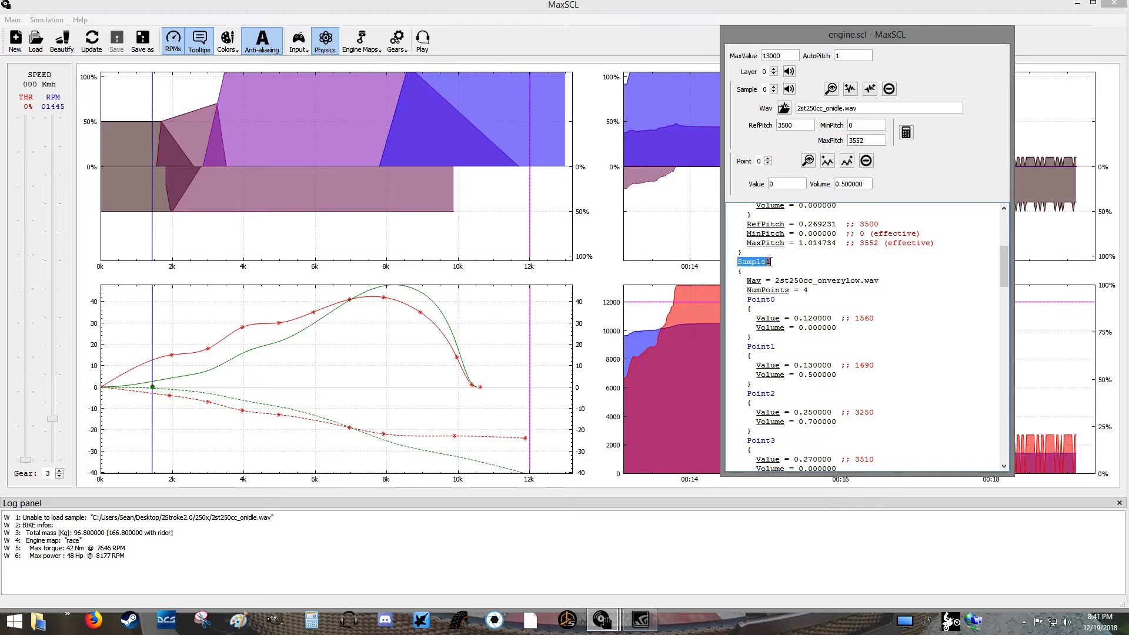
# - Mute Layer0's Sample1 and turn its sound back on
pyautogui.scroll(6, 798, 262)
pyautogui.scroll(1, 763, 241)
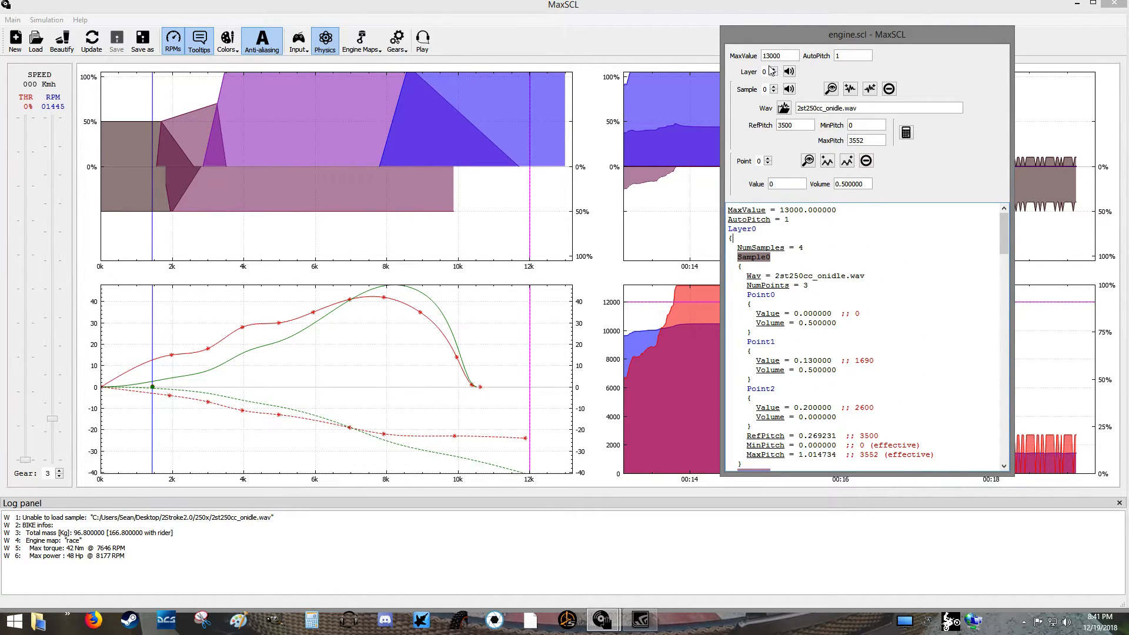
pyautogui.click(773, 86)
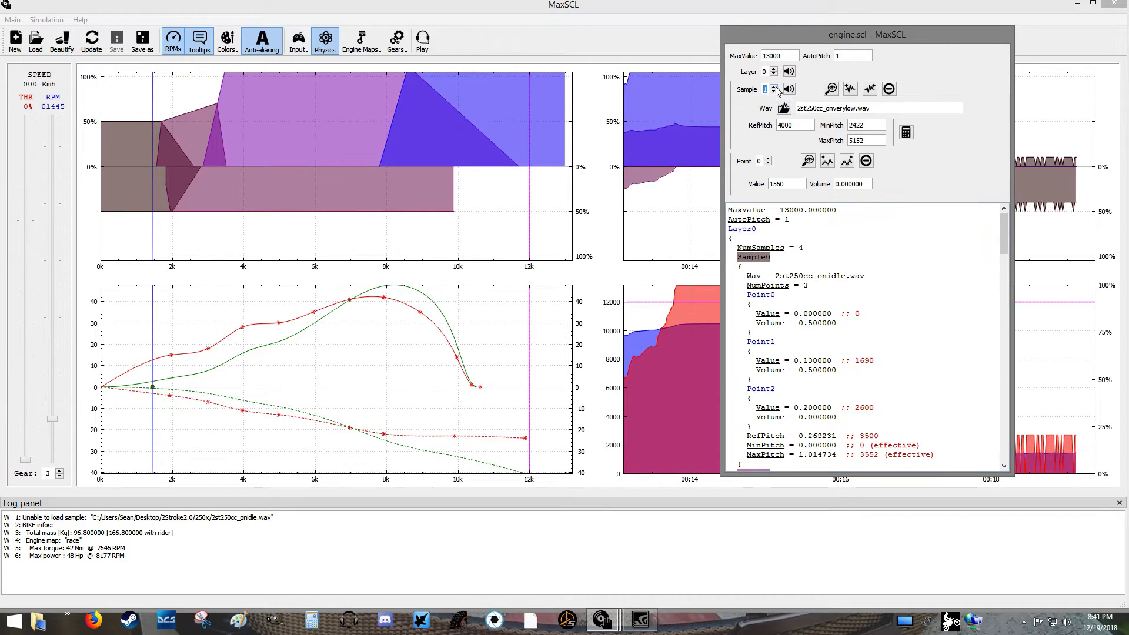
pyautogui.click(789, 89)
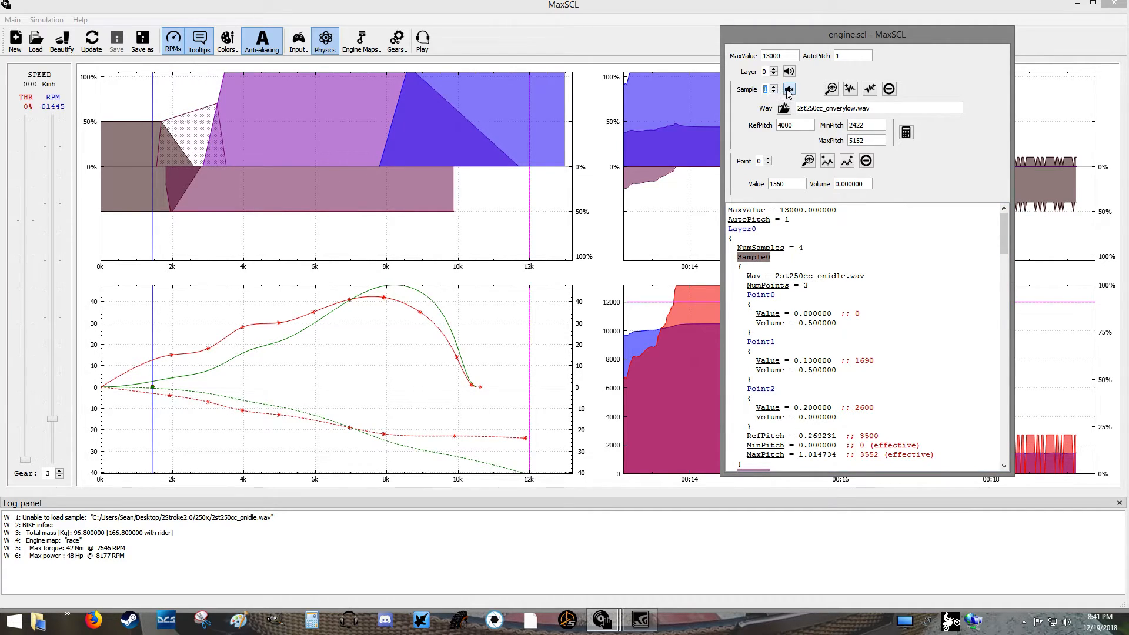
pyautogui.click(789, 90)
# - Mute Layer0's Sample2, play the simulation without it, and unmute the sample
pyautogui.click(774, 87)
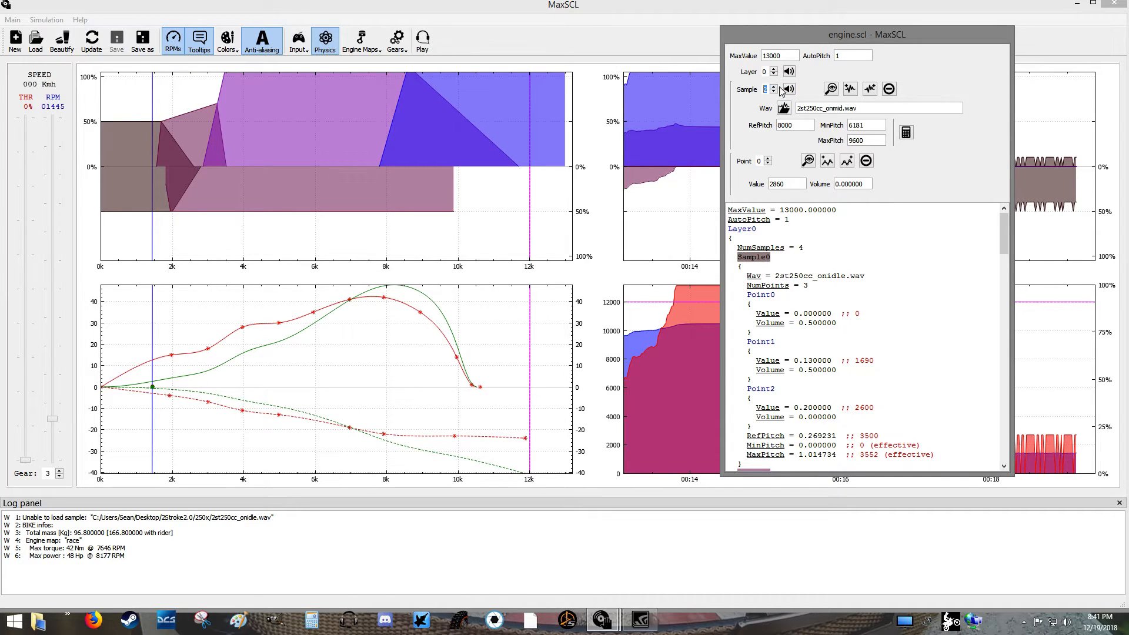
pyautogui.click(789, 89)
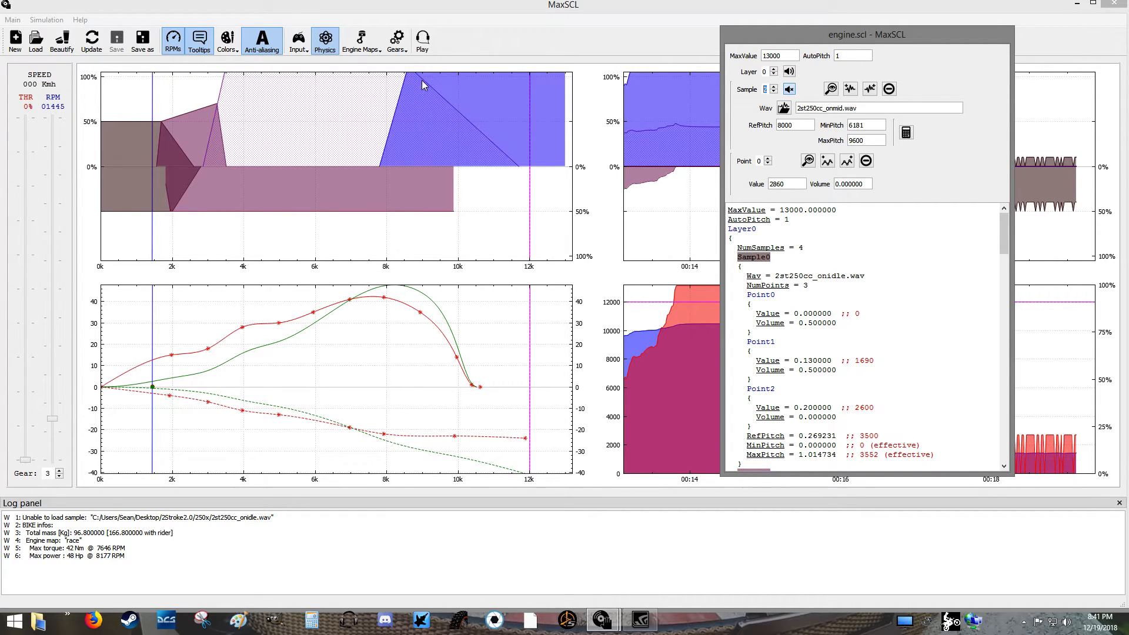
pyautogui.click(423, 45)
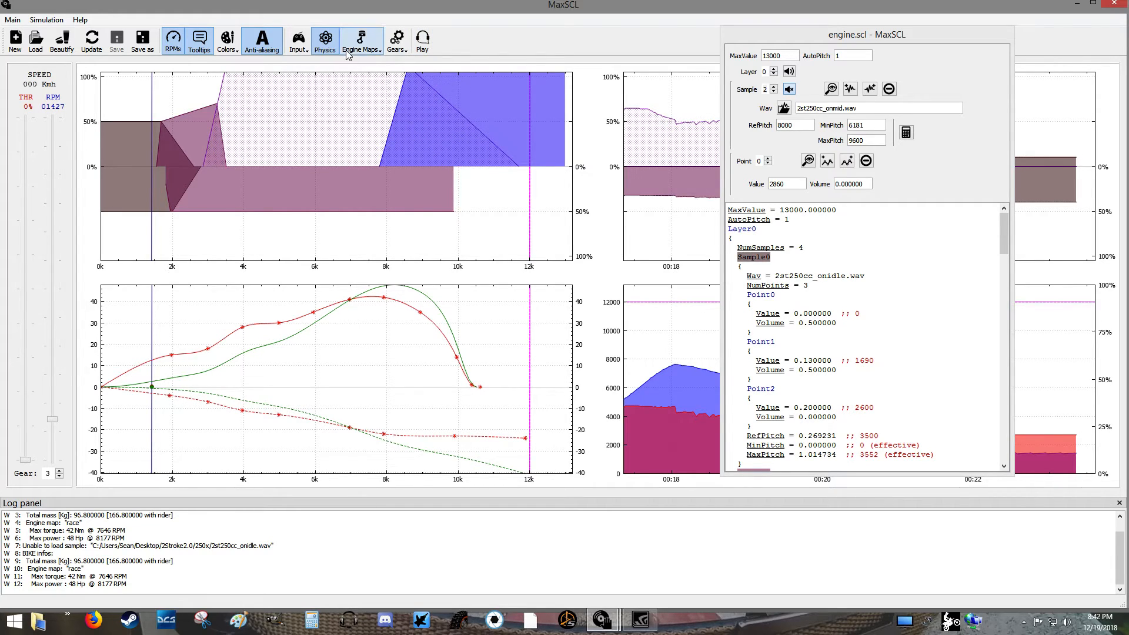
pyautogui.moveTo(411, 139)
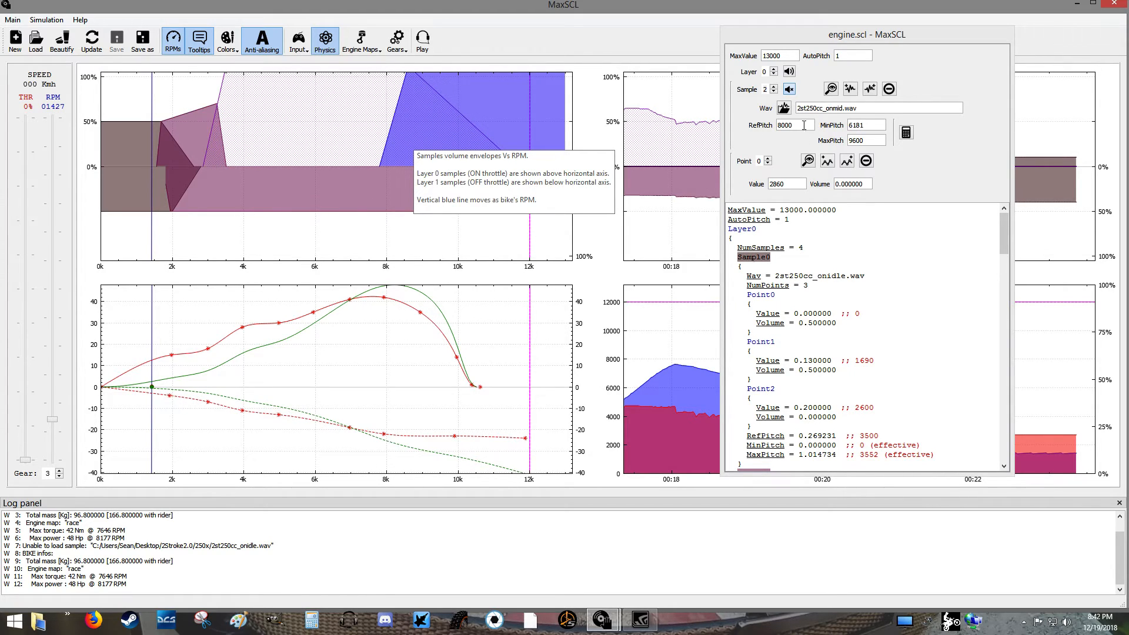
pyautogui.click(787, 93)
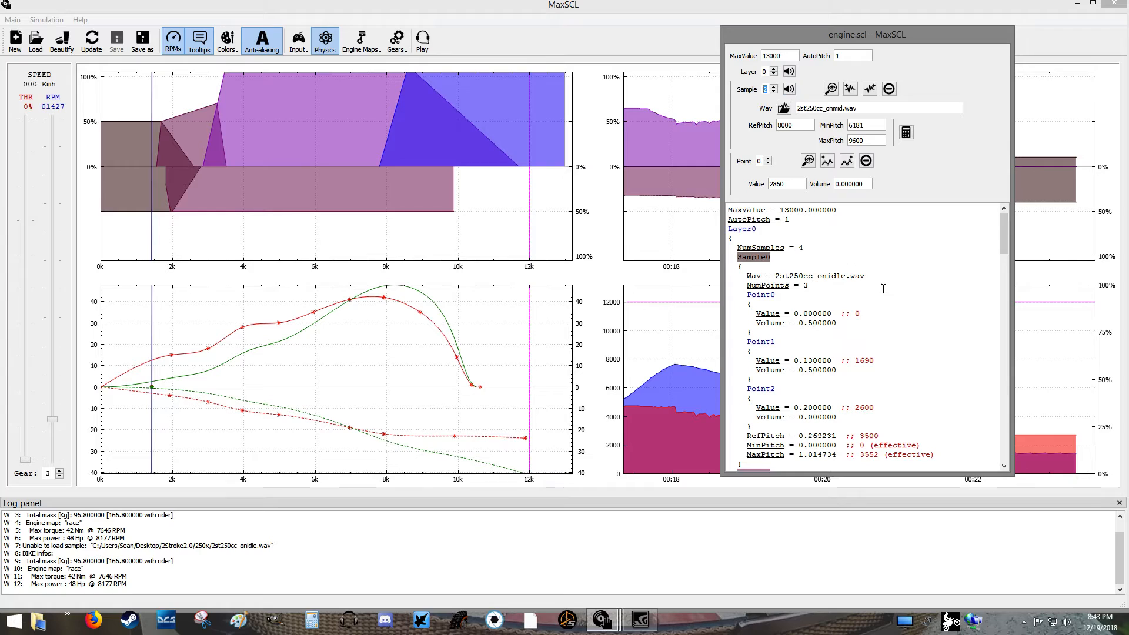
# - Set the Value of Point0 in Layer0's Sample3 to 0.650000 and update the envelope graph
pyautogui.click(892, 304)
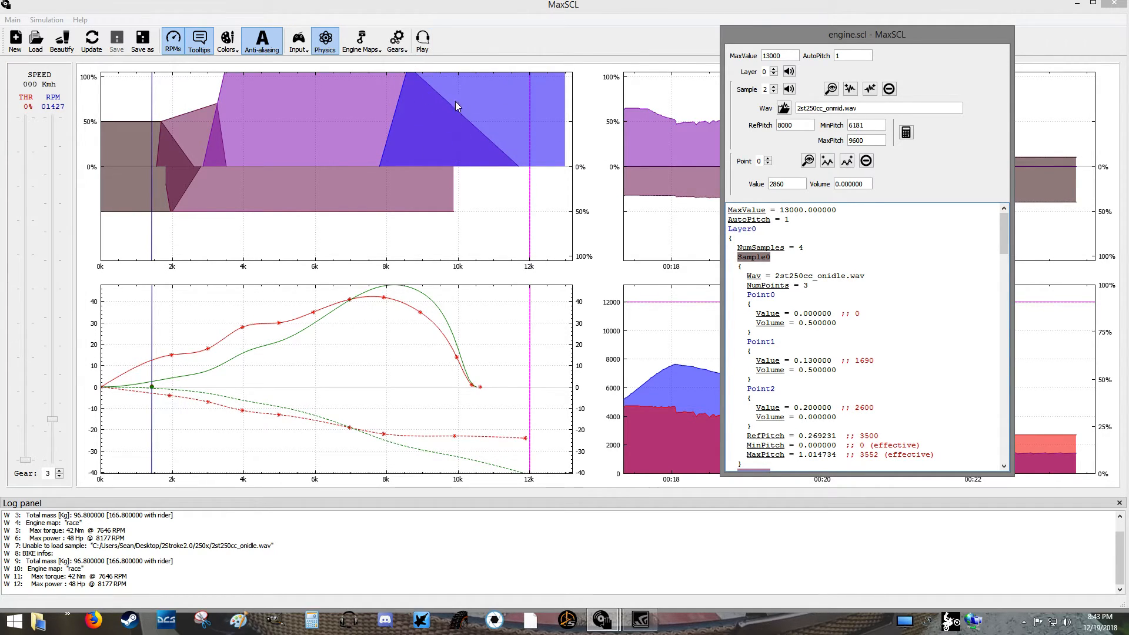
pyautogui.scroll(-15, 892, 349)
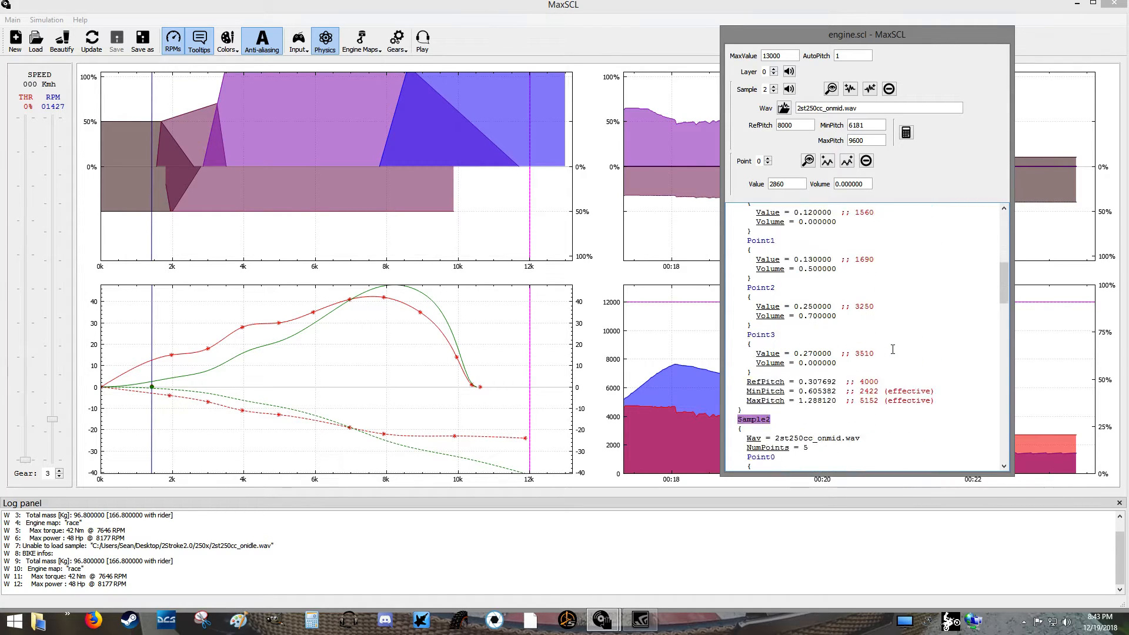
pyautogui.scroll(-9, 807, 303)
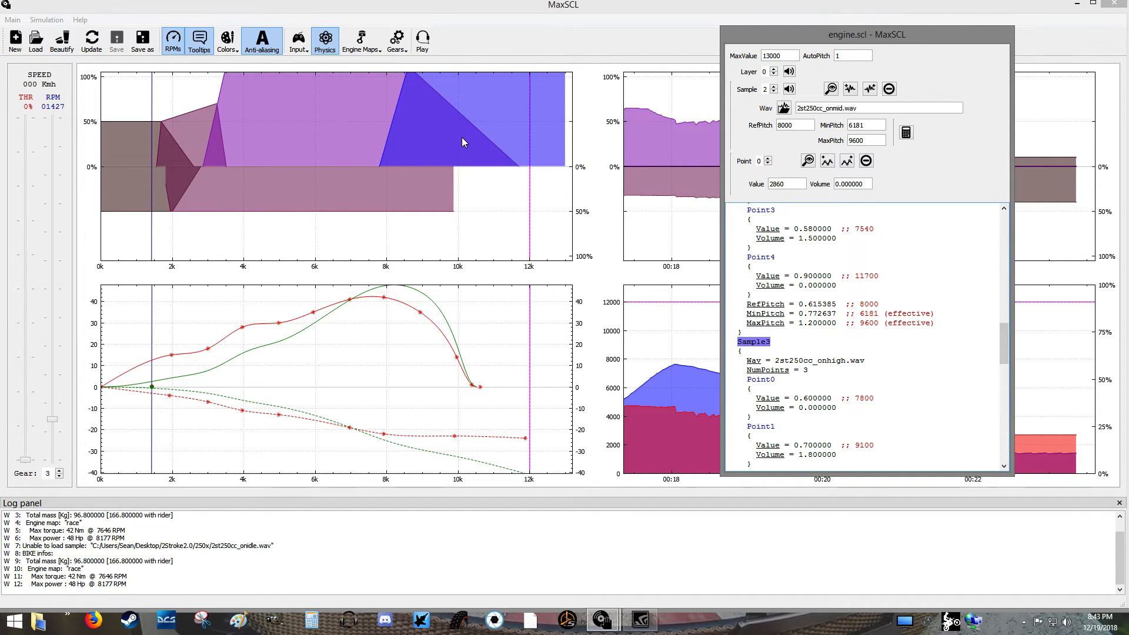
pyautogui.scroll(-2, 863, 358)
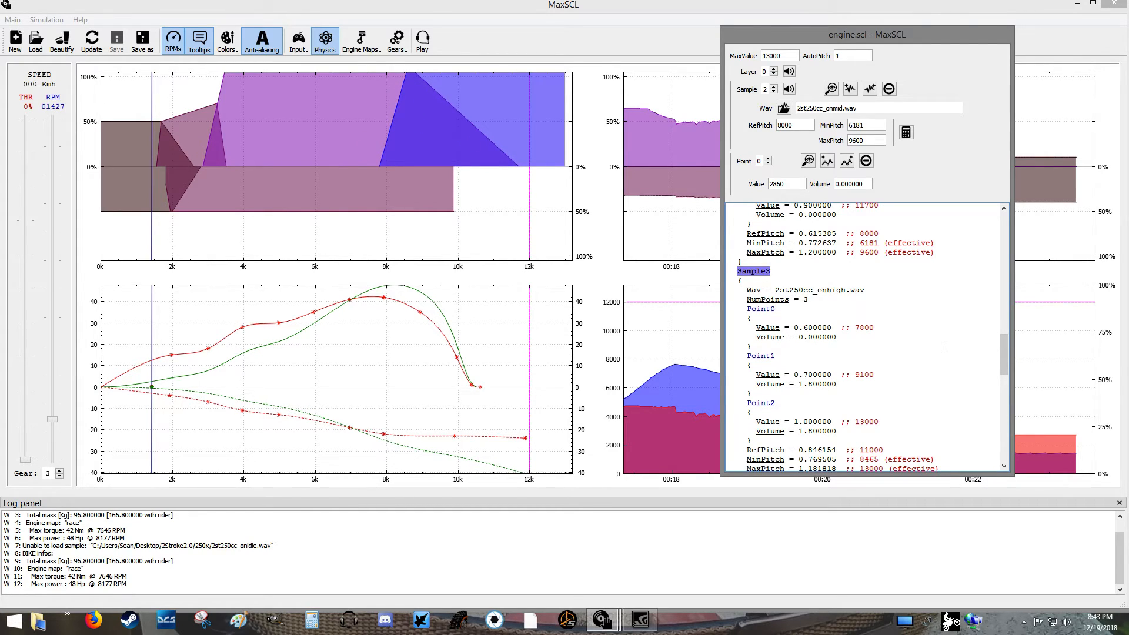
pyautogui.scroll(-1, 943, 347)
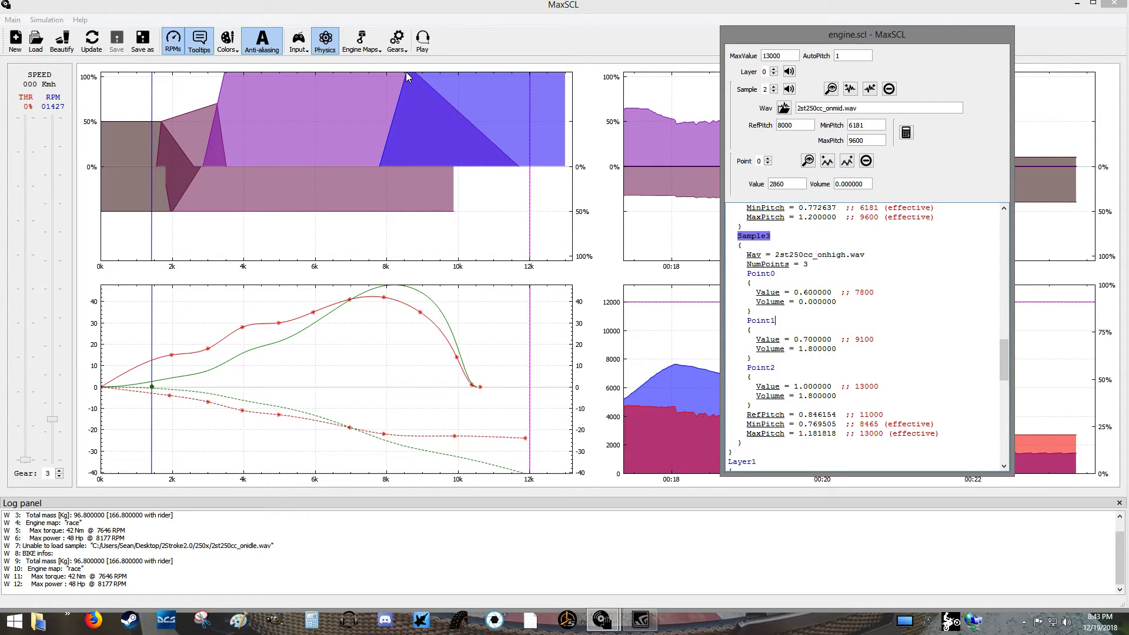
pyautogui.moveTo(804, 340); pyautogui.dragTo(813, 339)
pyautogui.moveTo(803, 292); pyautogui.dragTo(814, 292)
pyautogui.write('65')
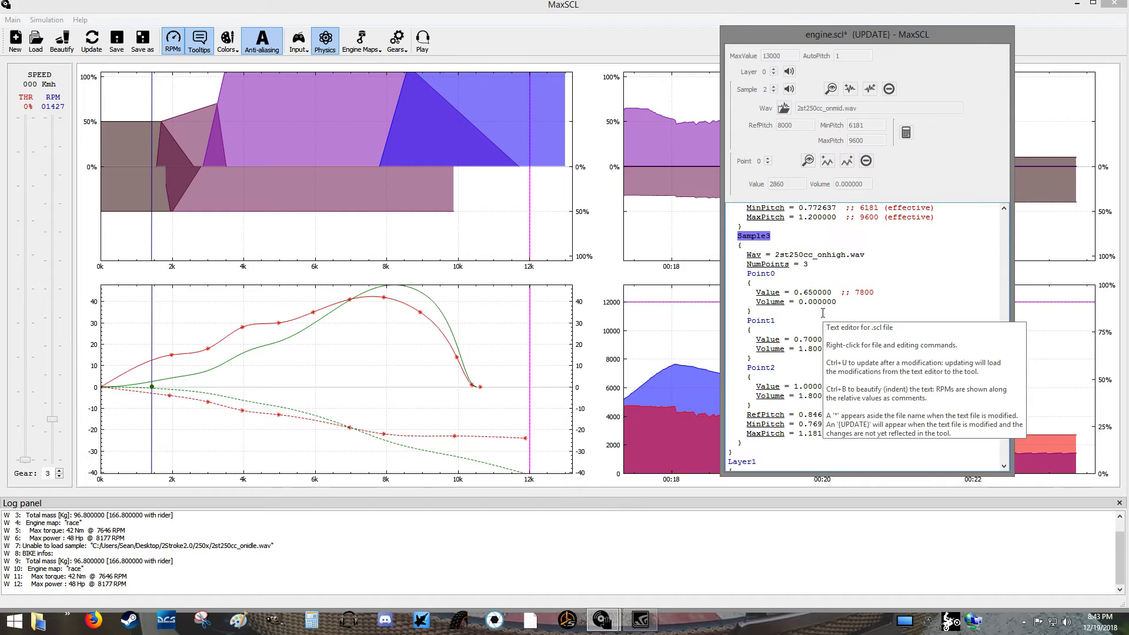
pyautogui.click(93, 42)
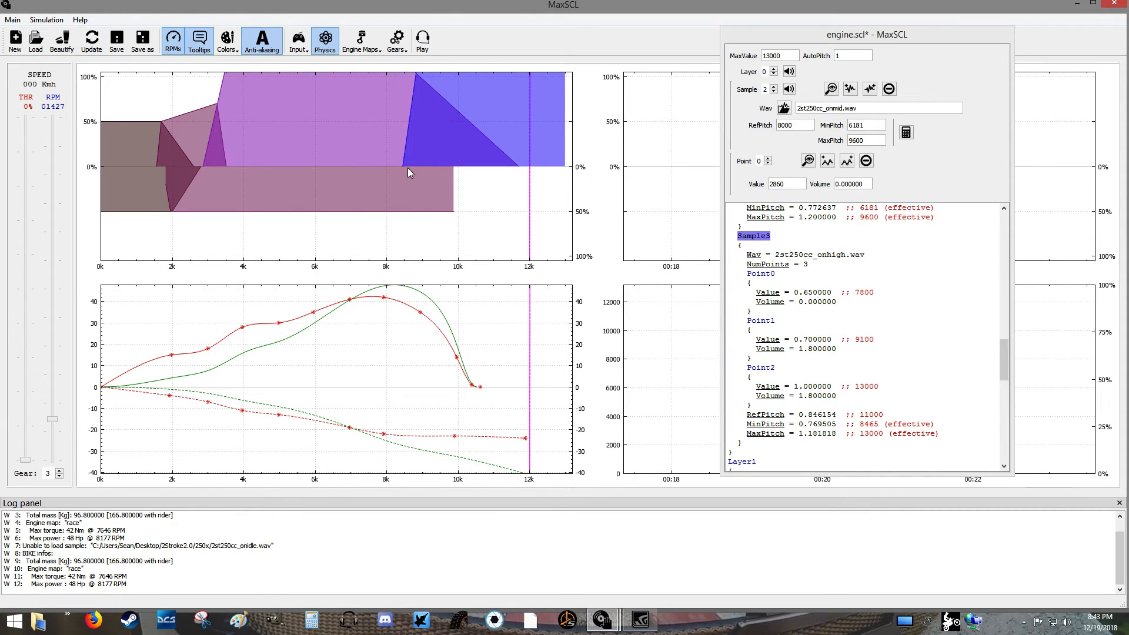
# - Set the Volume of Point1 in Layer0's Sample3 to .75 and update the envelope graph
pyautogui.click(808, 339)
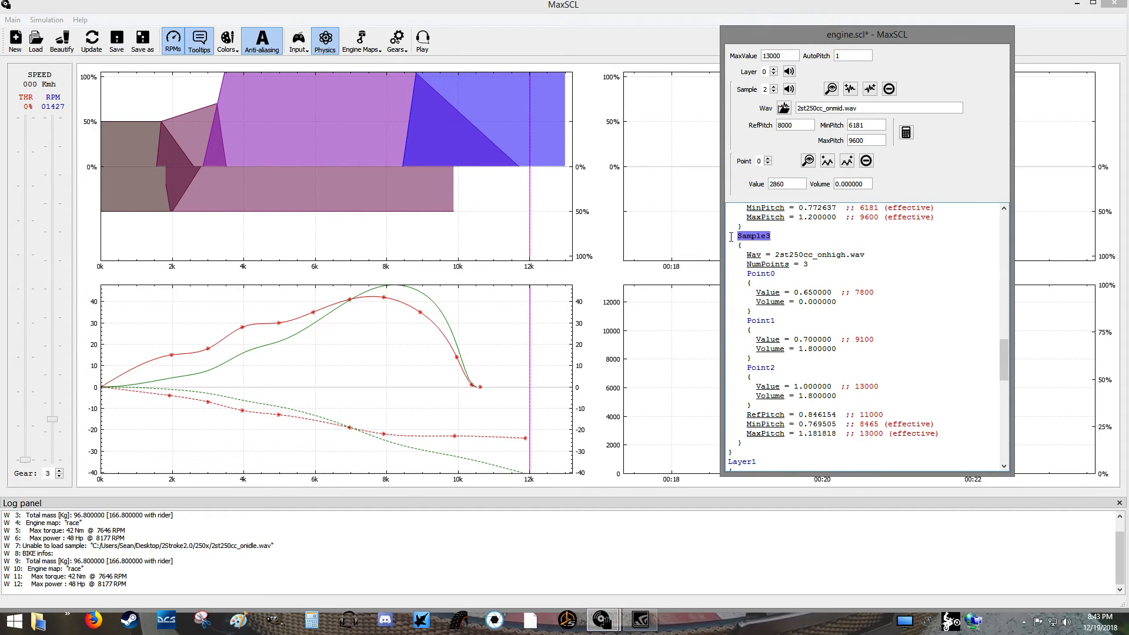
pyautogui.moveTo(808, 349); pyautogui.dragTo(799, 349)
pyautogui.write('.75')
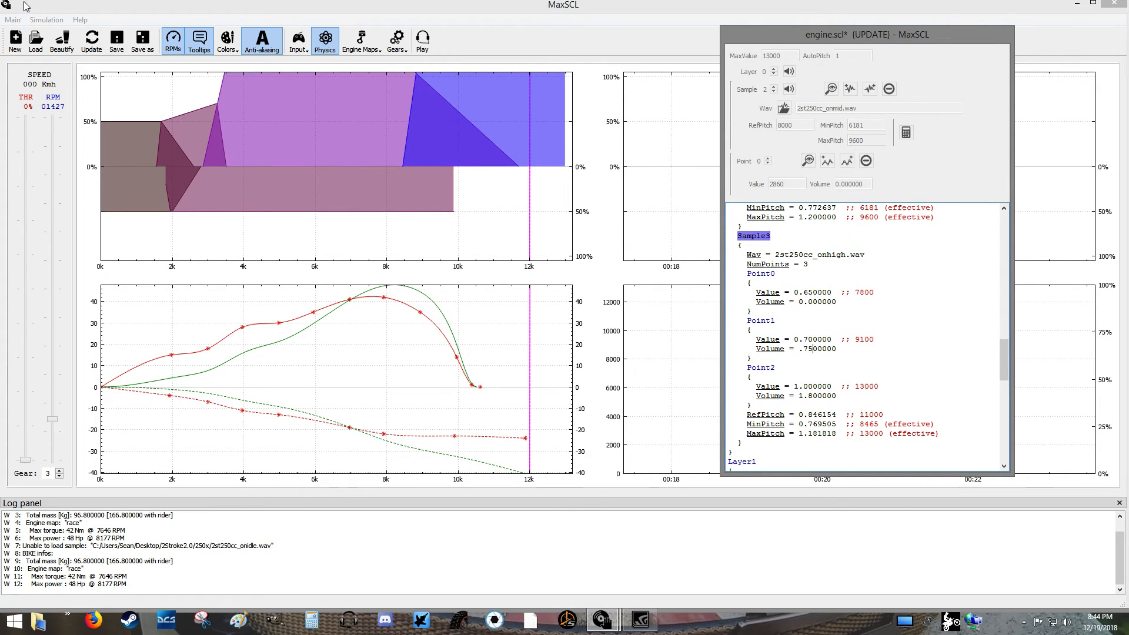
pyautogui.click(87, 33)
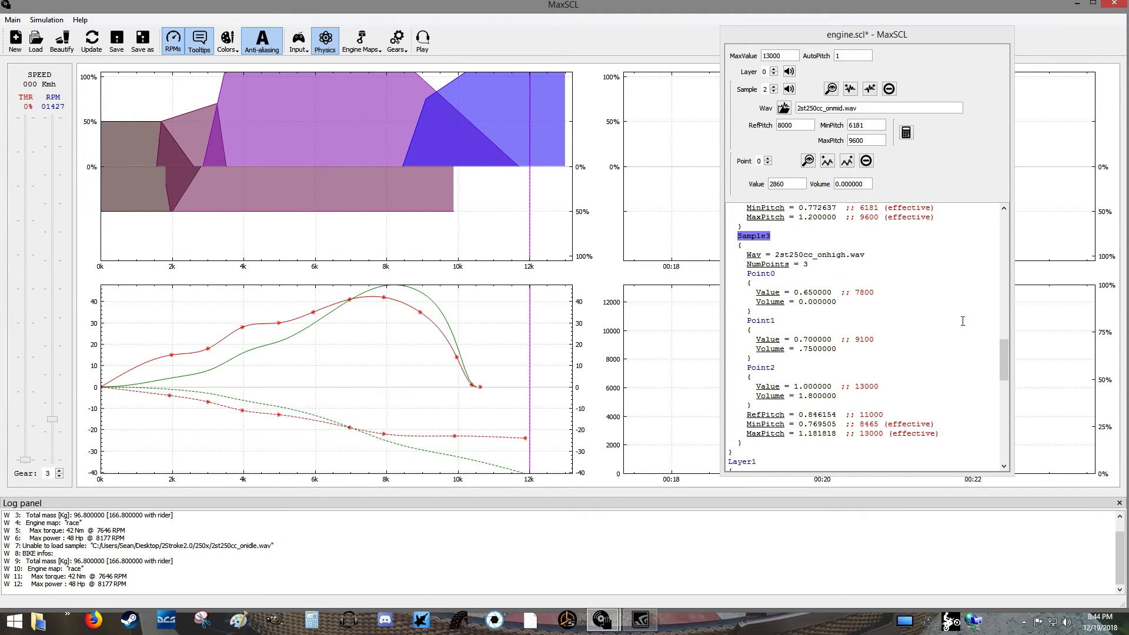
# - Examine the Layer0 and Layer1 blocks in the engine.scl text, reviewing the wav files and point entries of Layer1's Sample0 and Sample1
pyautogui.click(923, 338)
pyautogui.scroll(-6, 923, 338)
pyautogui.scroll(-12, 923, 338)
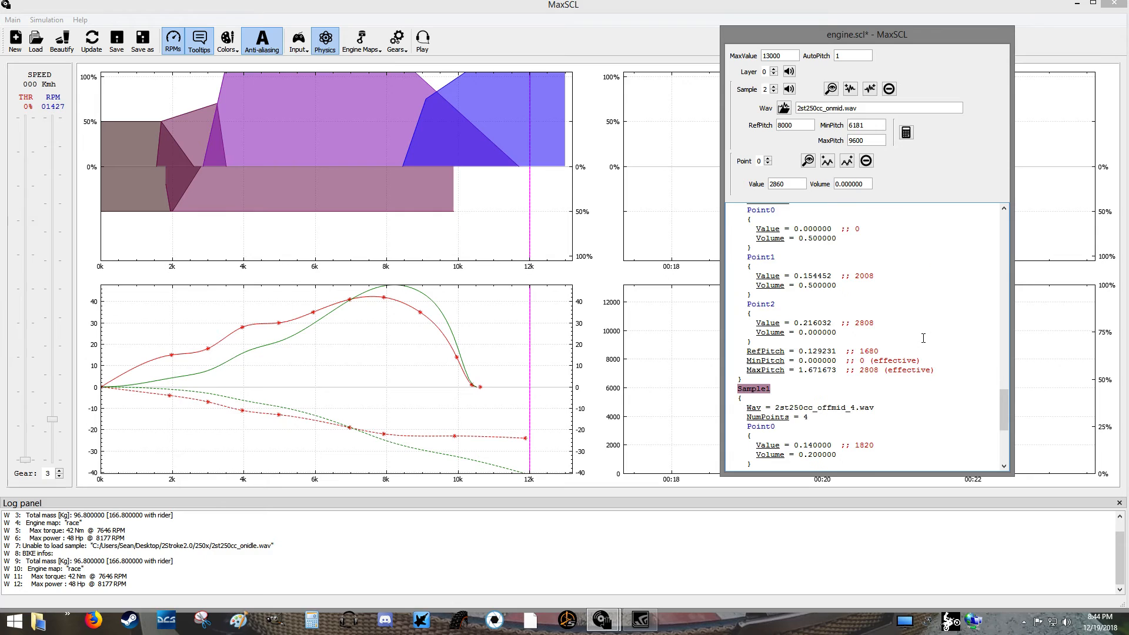
pyautogui.scroll(11, 794, 297)
pyautogui.scroll(1, 793, 297)
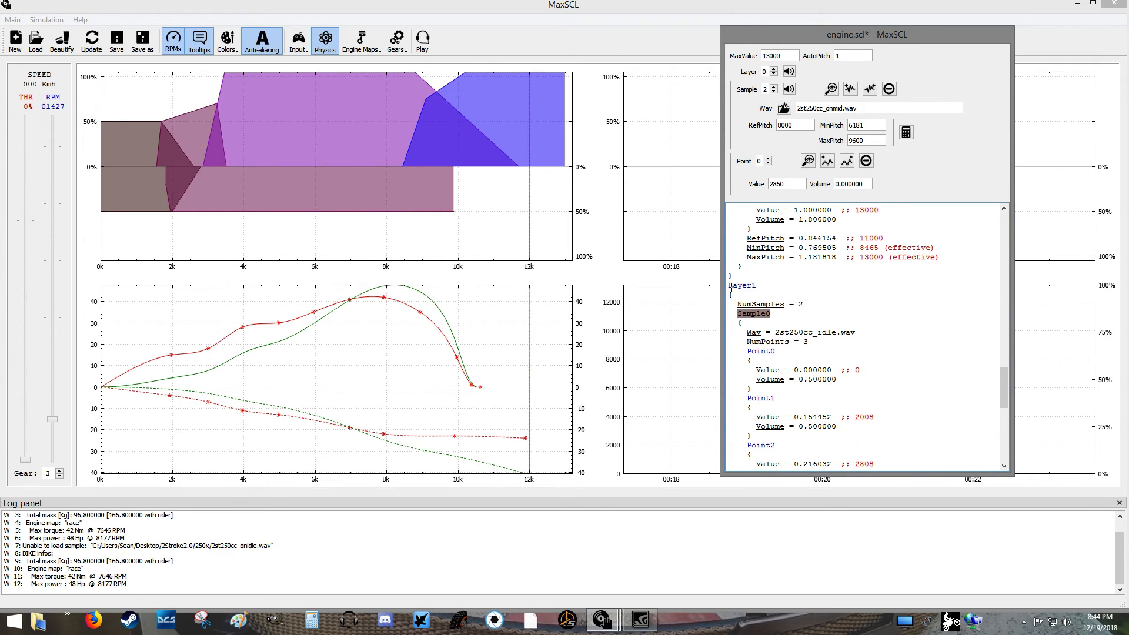
pyautogui.moveTo(729, 285); pyautogui.dragTo(752, 285)
pyautogui.scroll(20, 747, 258)
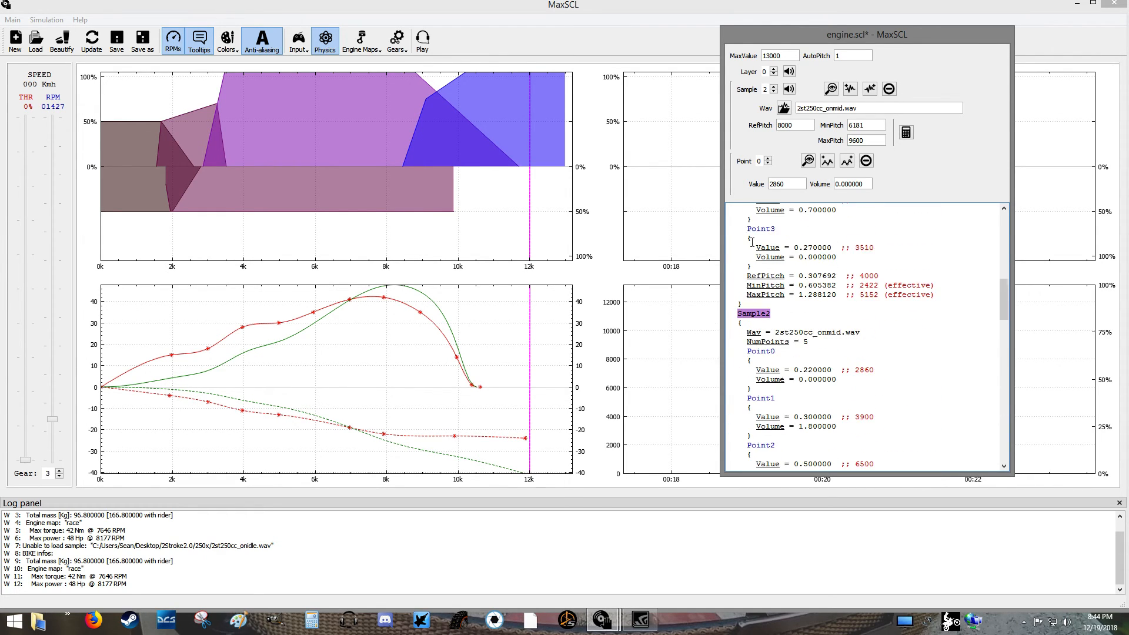
pyautogui.scroll(3, 747, 232)
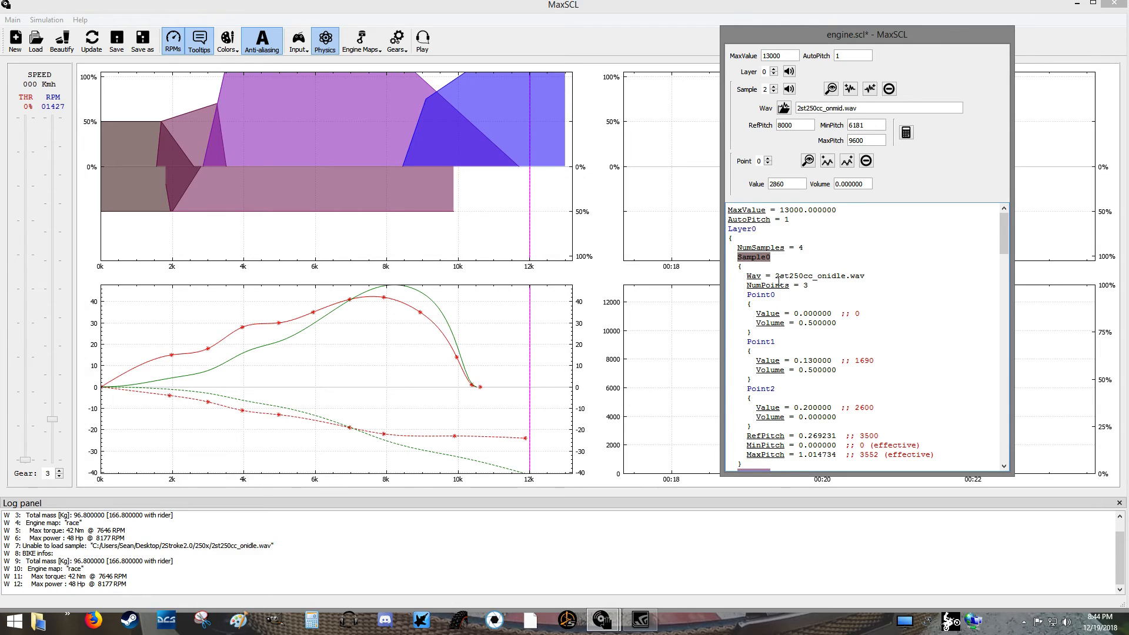
pyautogui.scroll(-20, 771, 271)
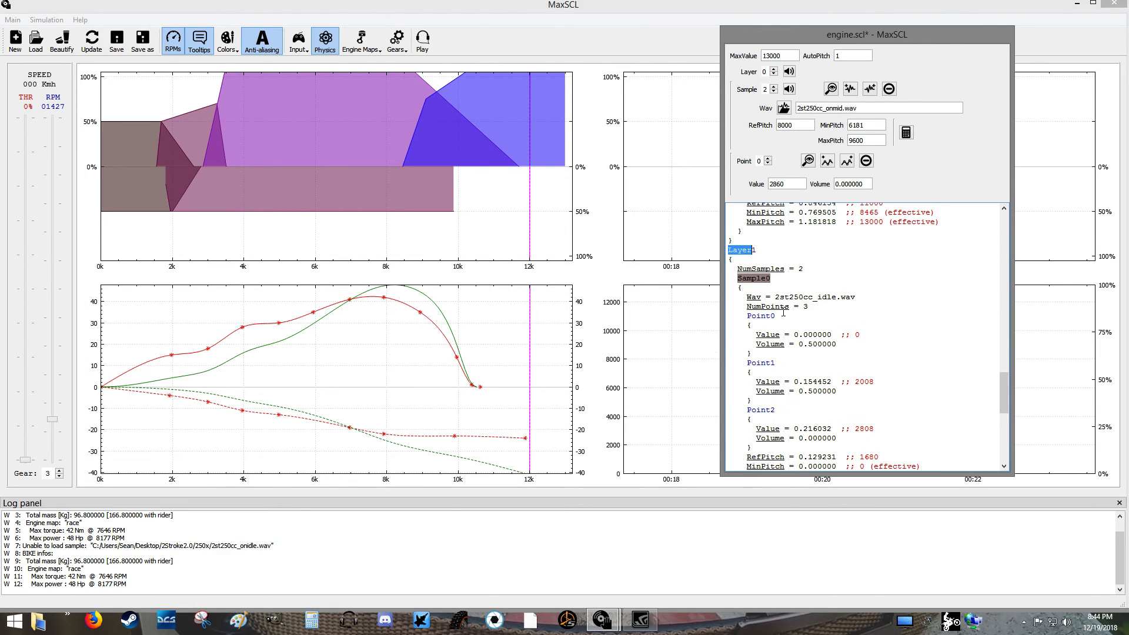
pyautogui.scroll(-1, 817, 275)
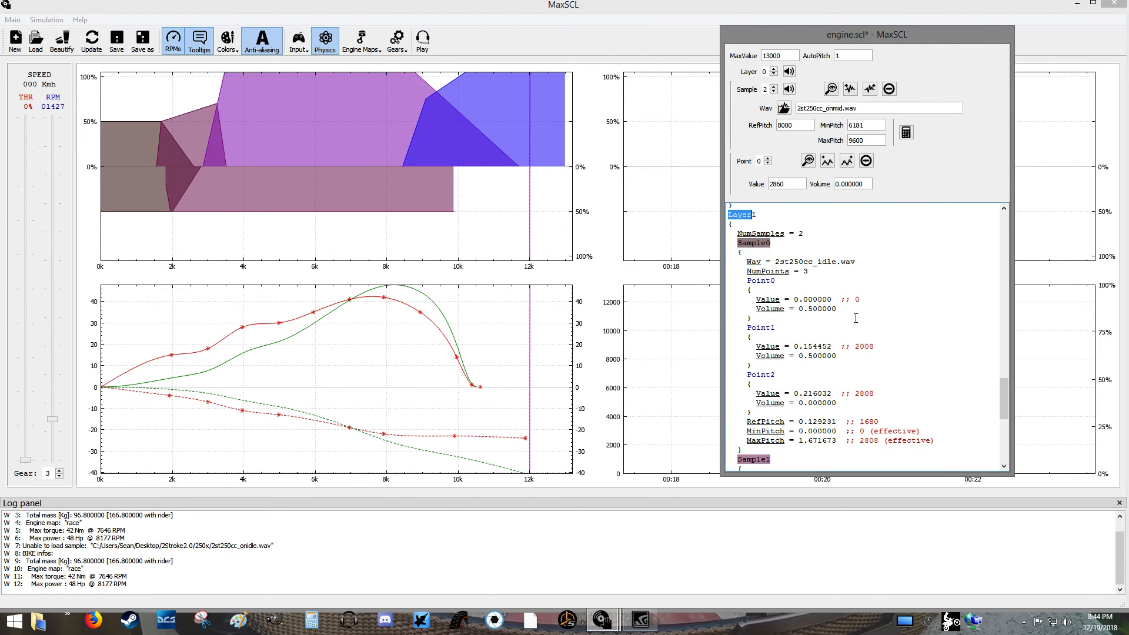
pyautogui.scroll(-1, 855, 318)
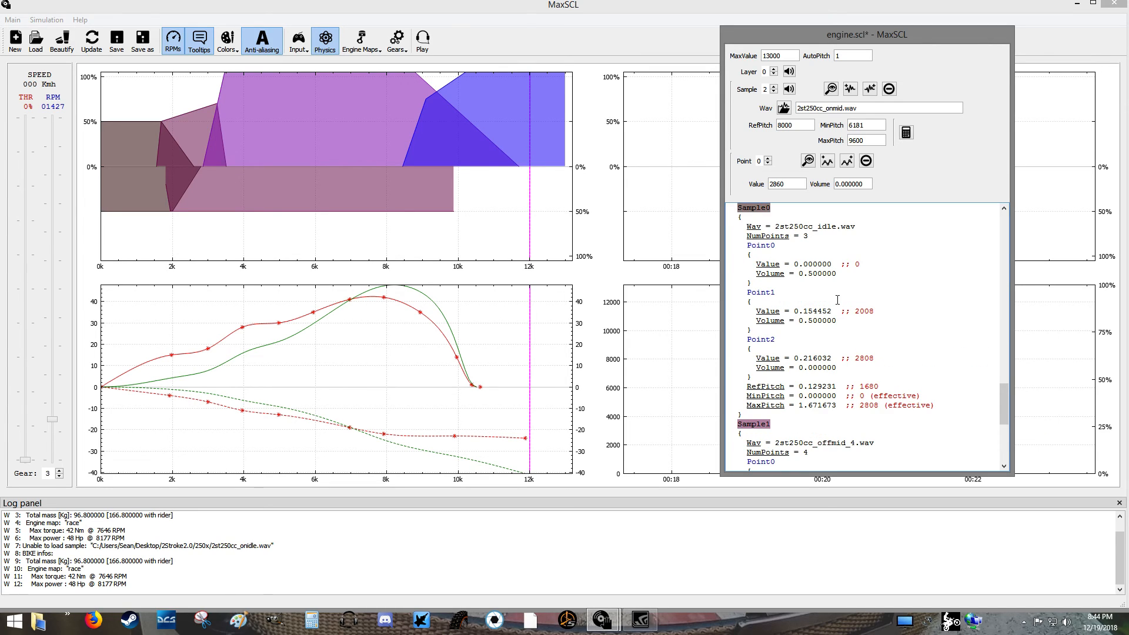
pyautogui.scroll(-4, 853, 363)
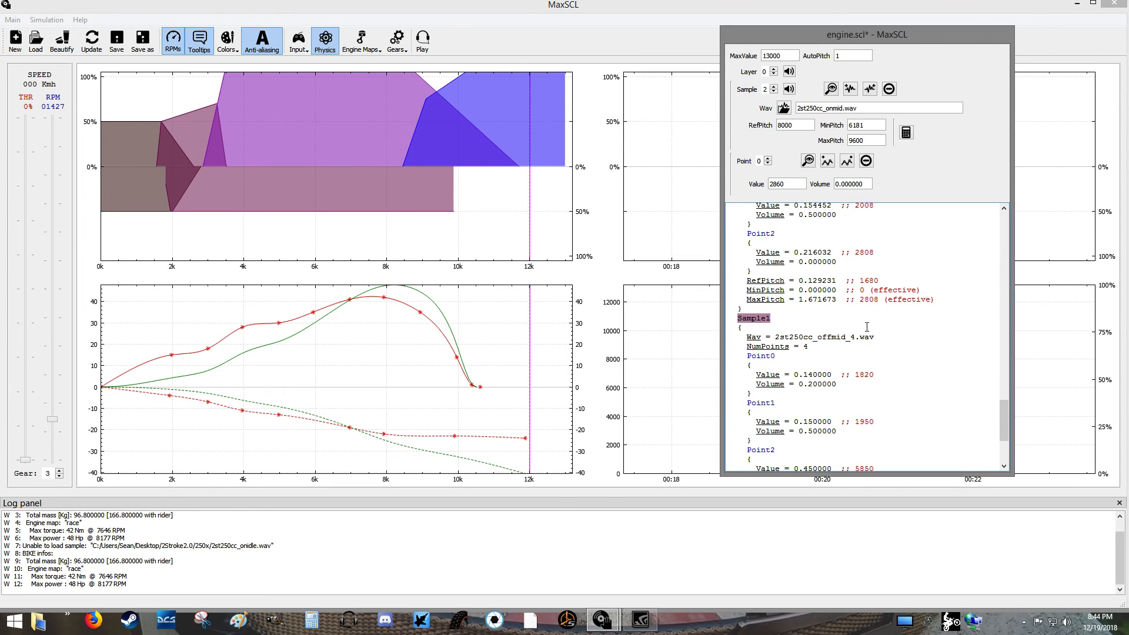
pyautogui.scroll(-2, 784, 359)
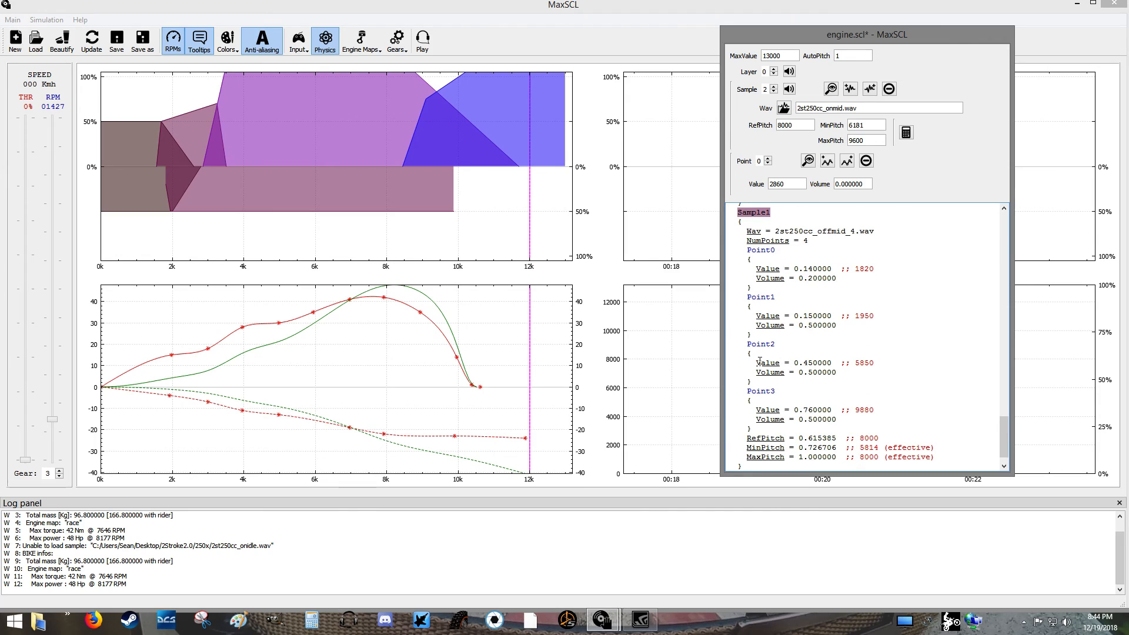
# - Set the Value of Point3 in Layer1's Sample1 to 0.500000 and update the envelope graph
pyautogui.scroll(-1, 794, 376)
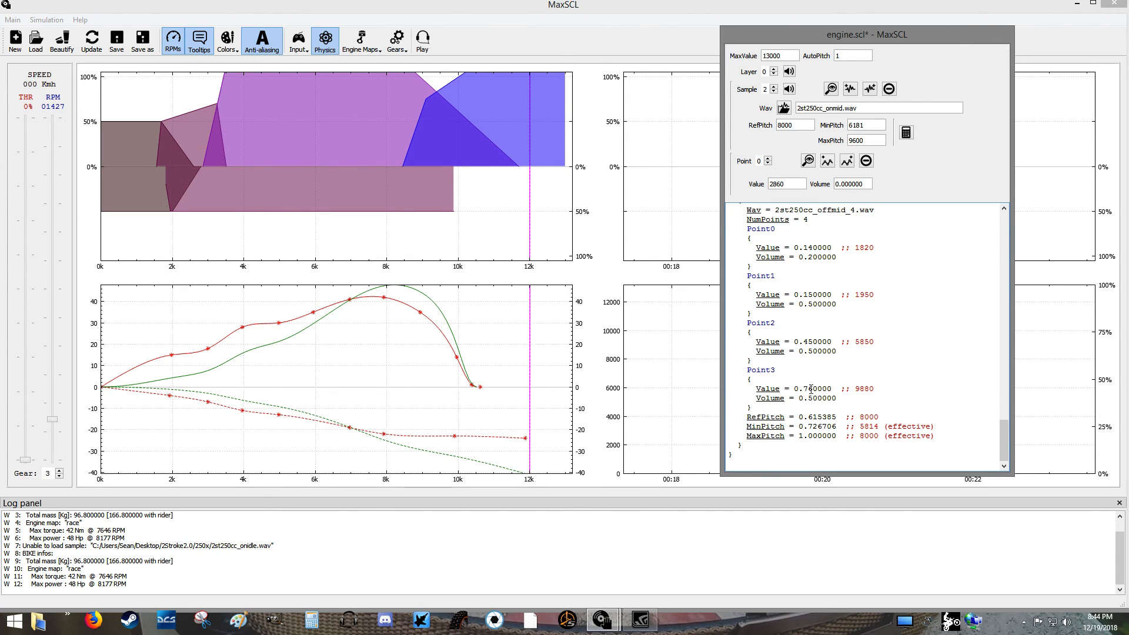
pyautogui.moveTo(814, 389); pyautogui.dragTo(804, 389)
pyautogui.write('50')
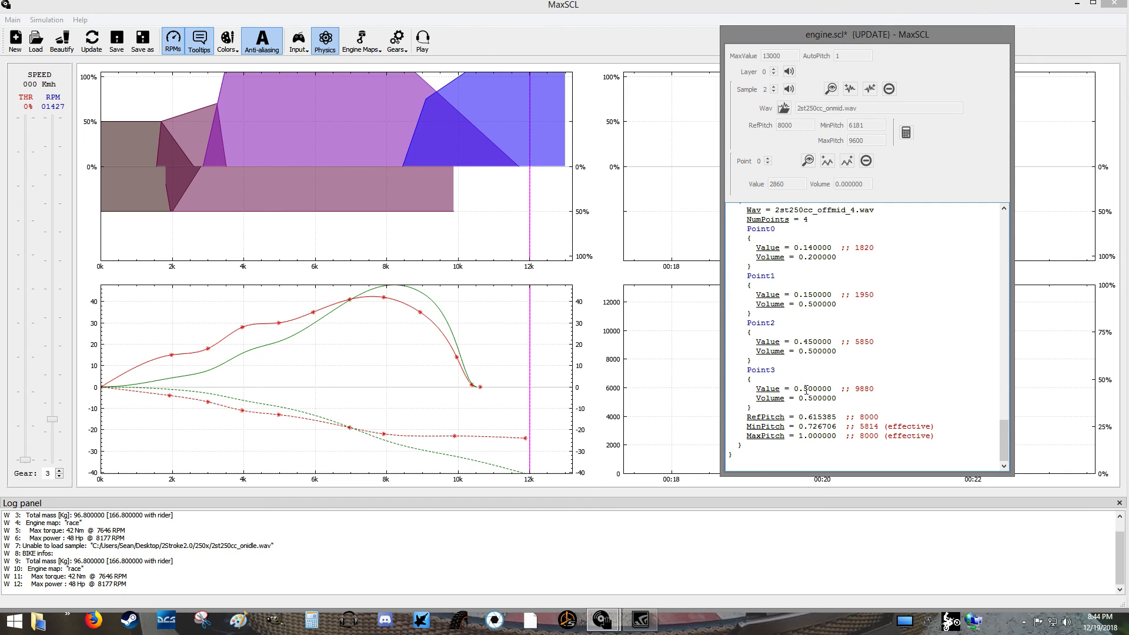
pyautogui.click(91, 40)
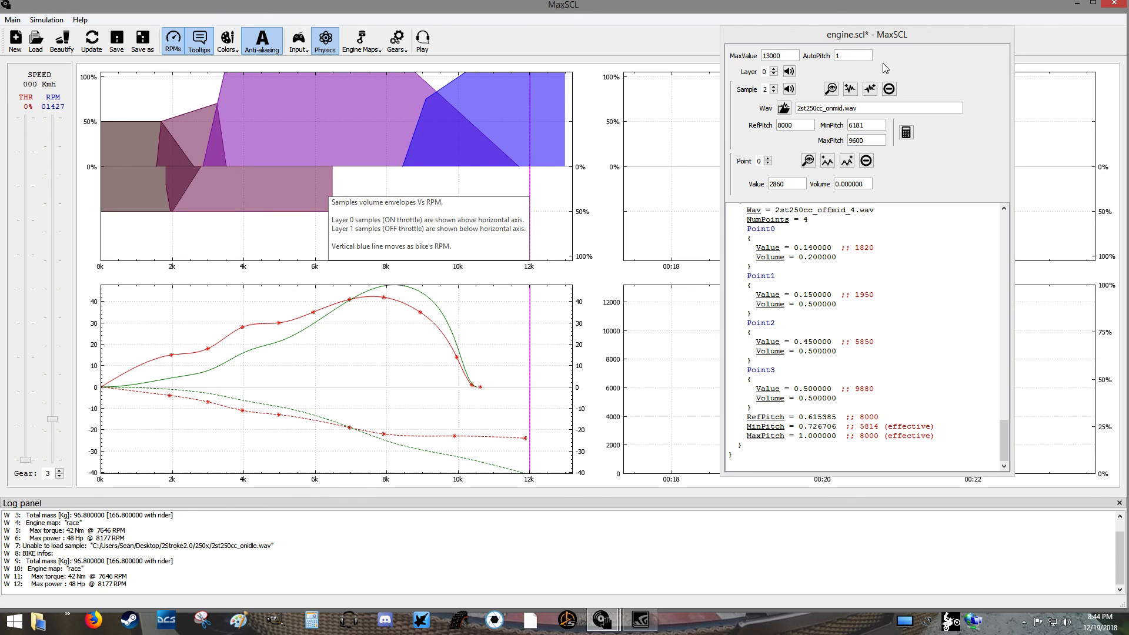
# - Close the main sound editor window
pyautogui.click(1111, 6)
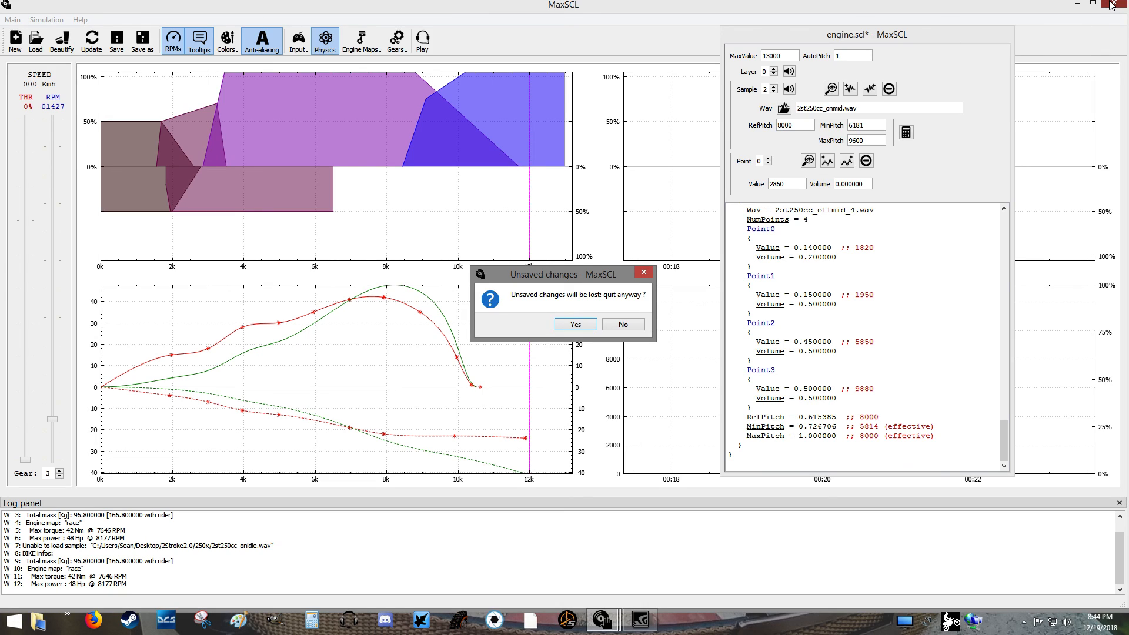